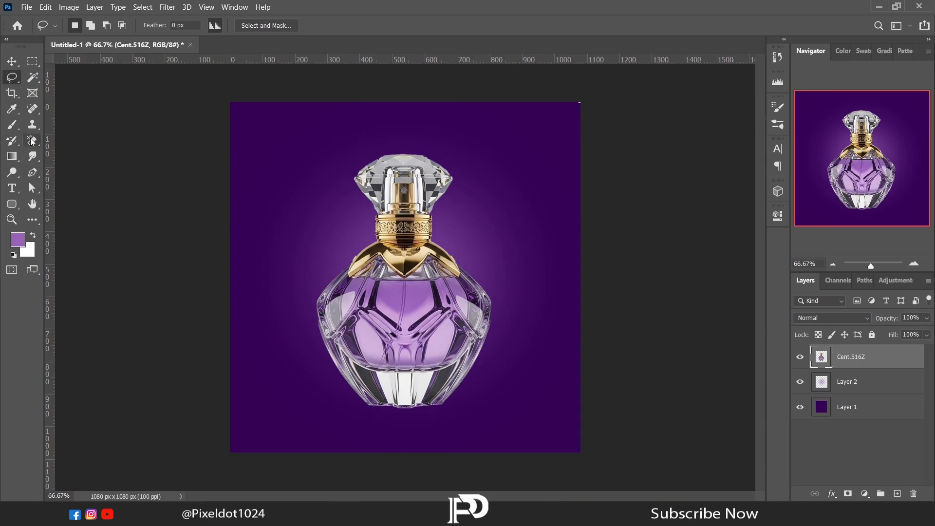
- Erase the grey backdrop showing through the crystal cap's sides with the Background Eraser at 50% tolerance
drag(31, 141, 68, 141)
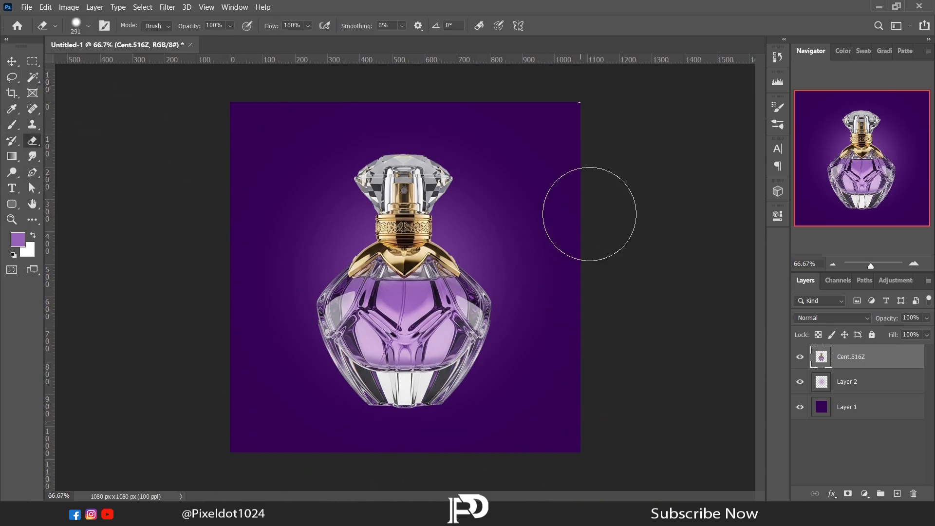
mouse_move(32, 141)
mouse_down()
mouse_move(53, 139)
mouse_move(60, 151)
mouse_up()
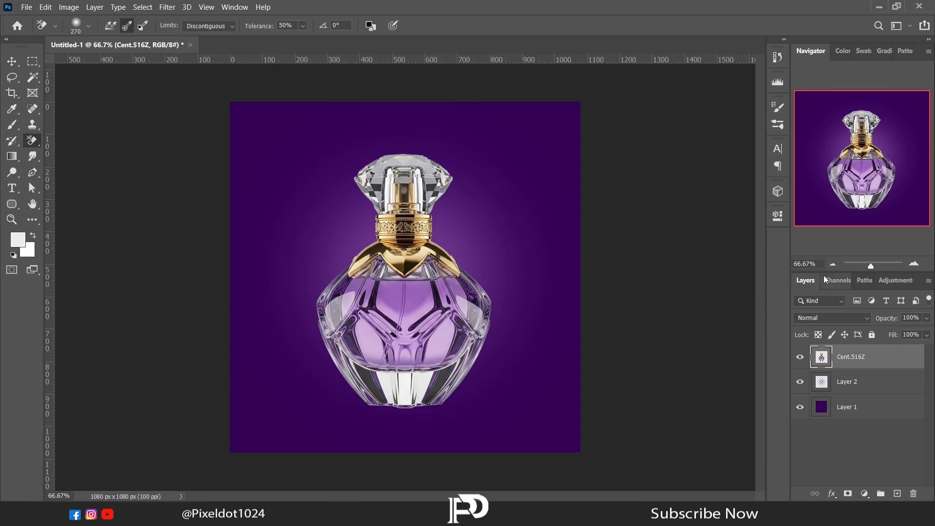
click(910, 266)
drag(761, 296, 770, 255)
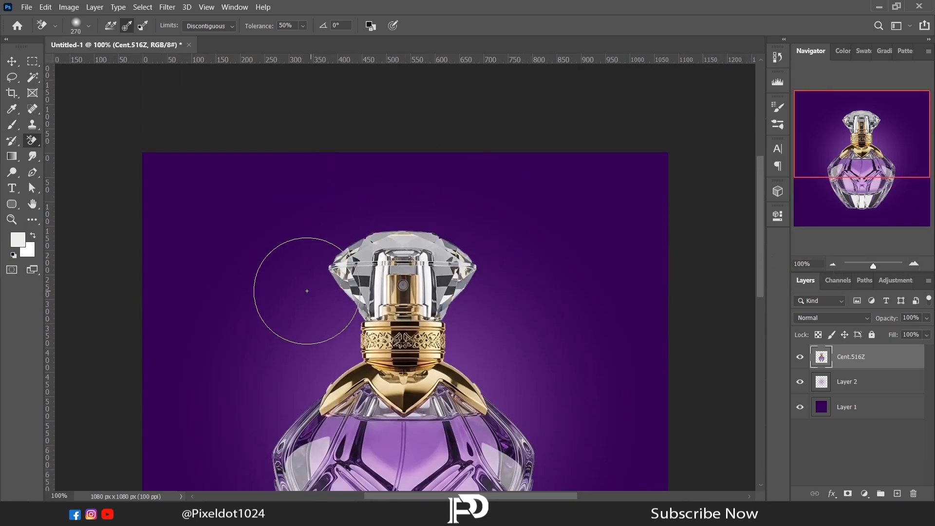
click(332, 260)
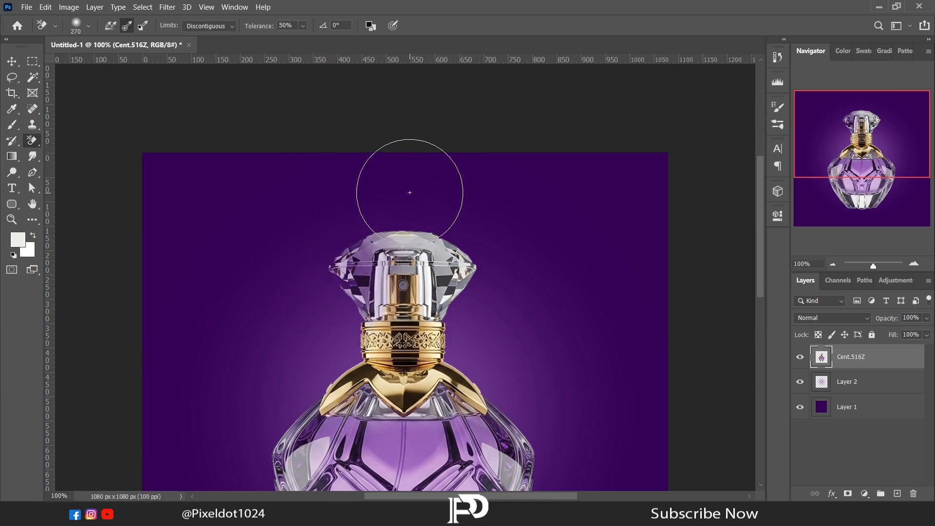
click(468, 261)
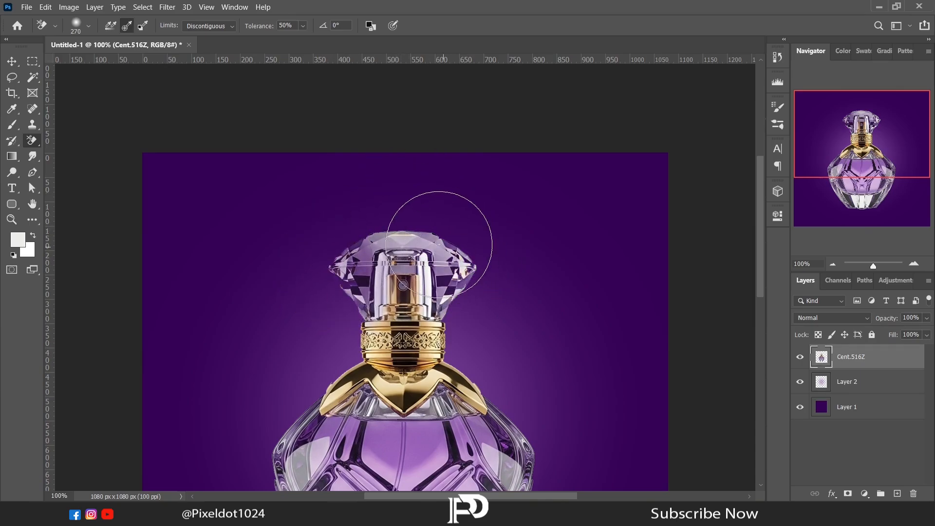
- Reduce the eraser size to 165 px and erase at the top of the crystal cap, undoing the unwanted strokes
right_click(433, 192)
drag(534, 214, 519, 214)
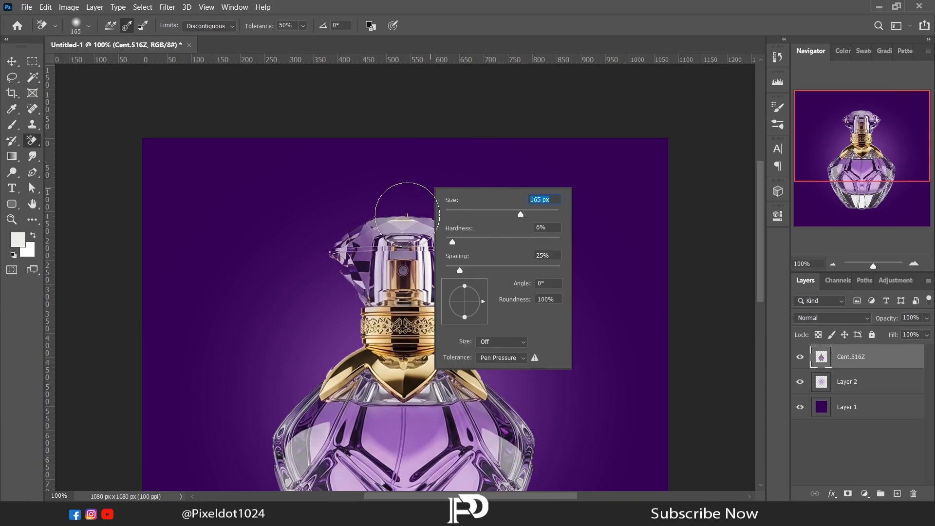
click(417, 218)
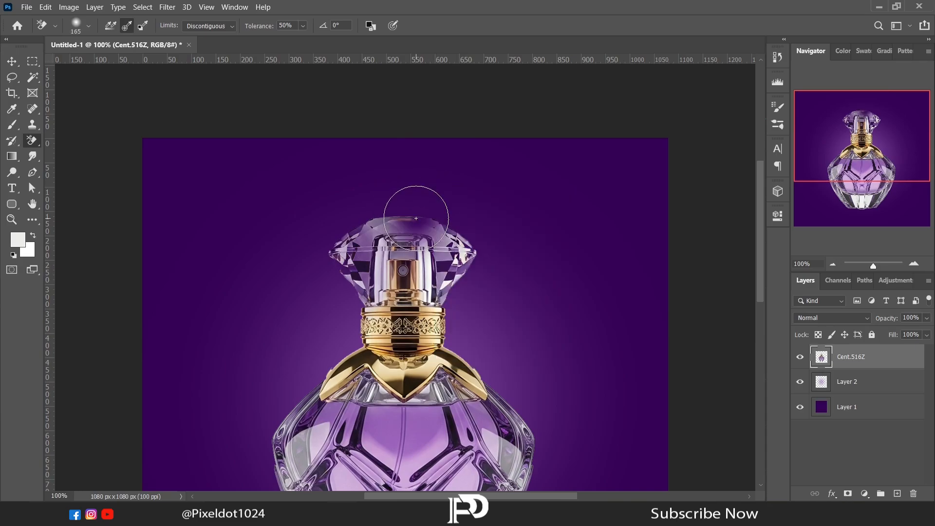
key(ctrl+z)
key(ctrl+z)
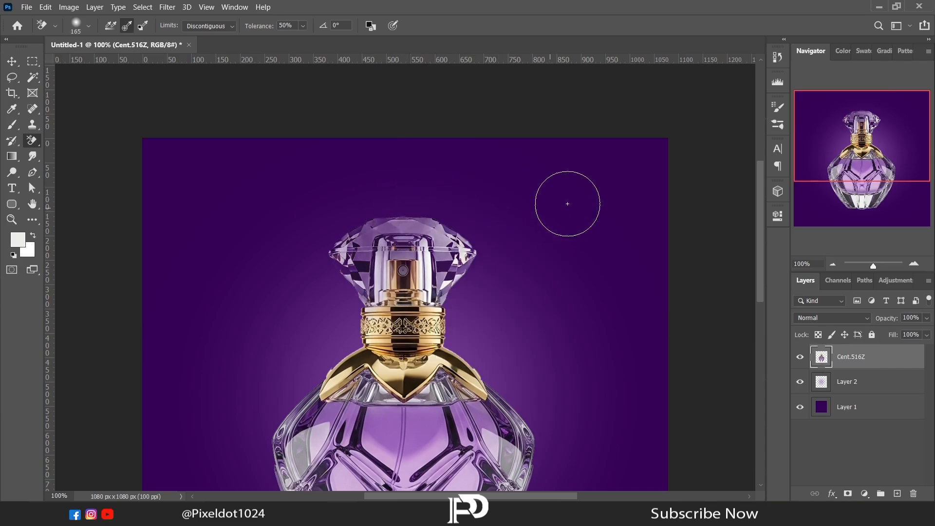
- Erase the grey backdrop from both lower glass sides of the bottle with a 248 px Background Eraser
drag(758, 231, 755, 279)
click(833, 263)
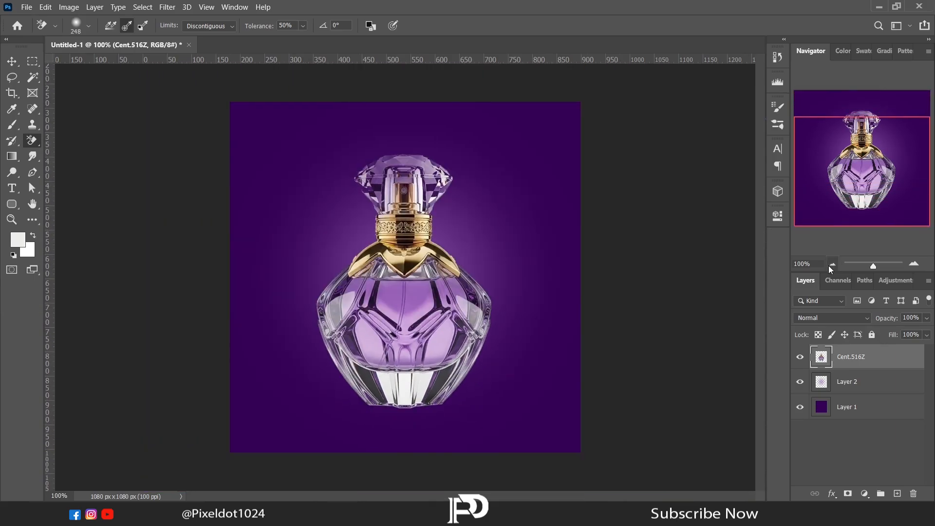
click(330, 345)
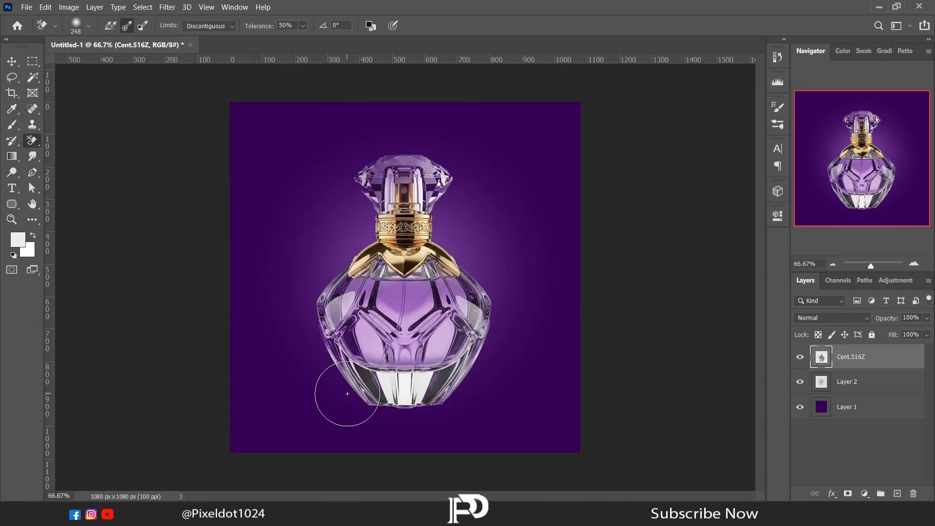
click(481, 333)
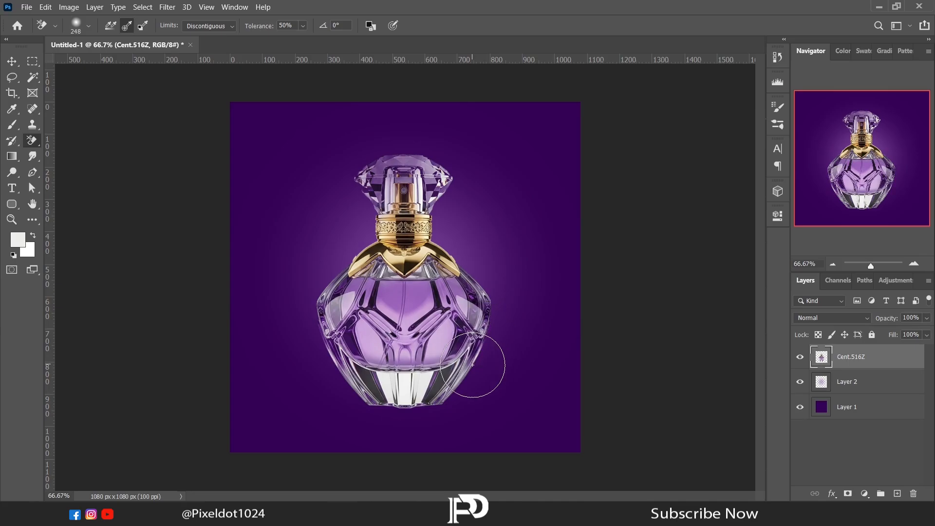
click(467, 364)
- Scale the perfume bottle down proportionally with Free Transform and place it over the centre of the glow
click(12, 77)
right_click(326, 247)
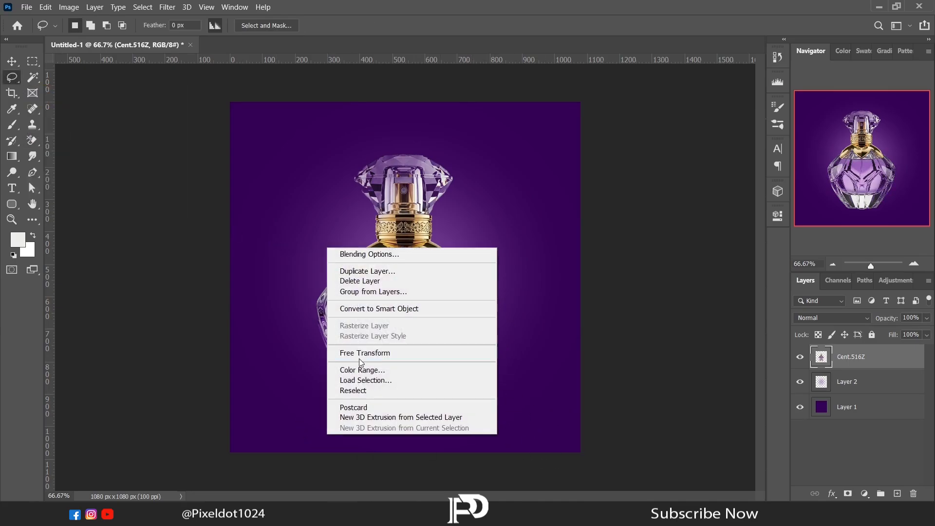
click(358, 356)
drag(492, 408, 417, 342)
drag(397, 301, 421, 313)
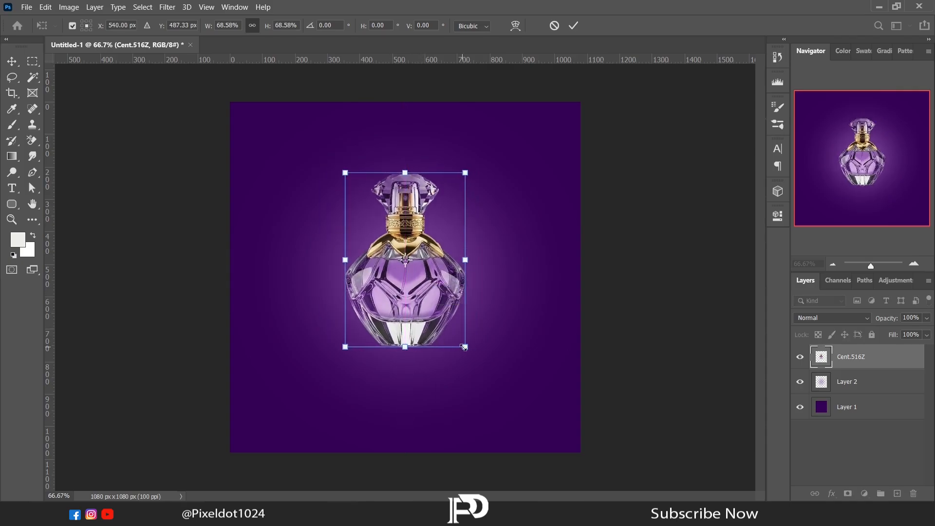
drag(464, 348, 427, 331)
key(Return)
- Hide the bottle layer and draw a flat ellipse of about 586 x 161 px in the lower part of the canvas
right_click(12, 204)
click(28, 210)
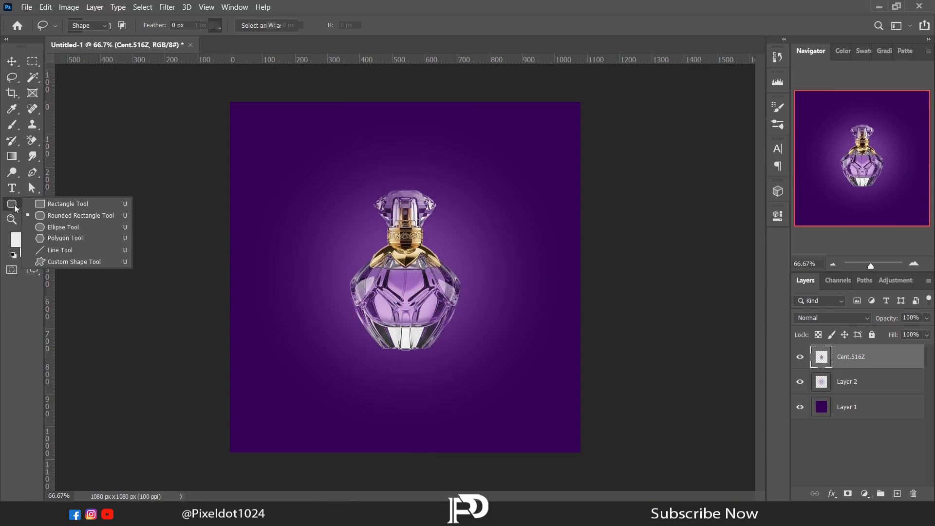
right_click(11, 204)
click(48, 225)
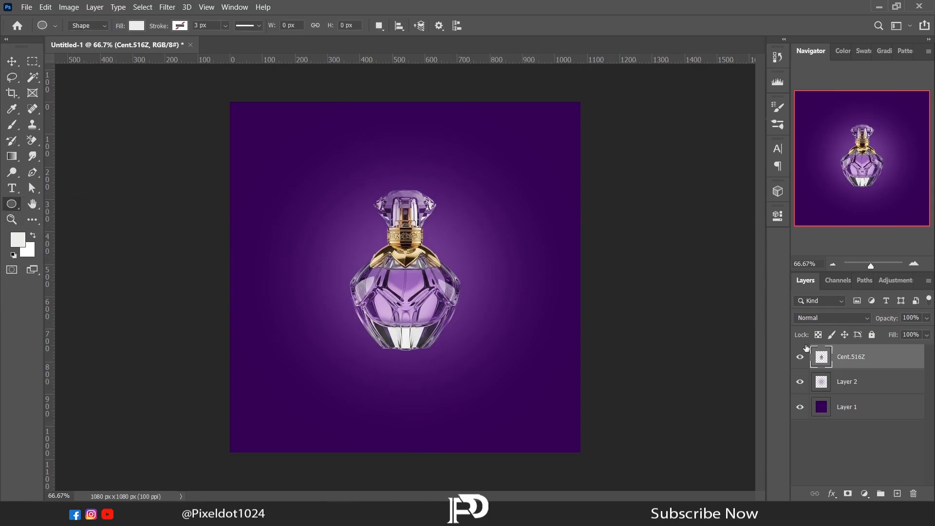
click(800, 358)
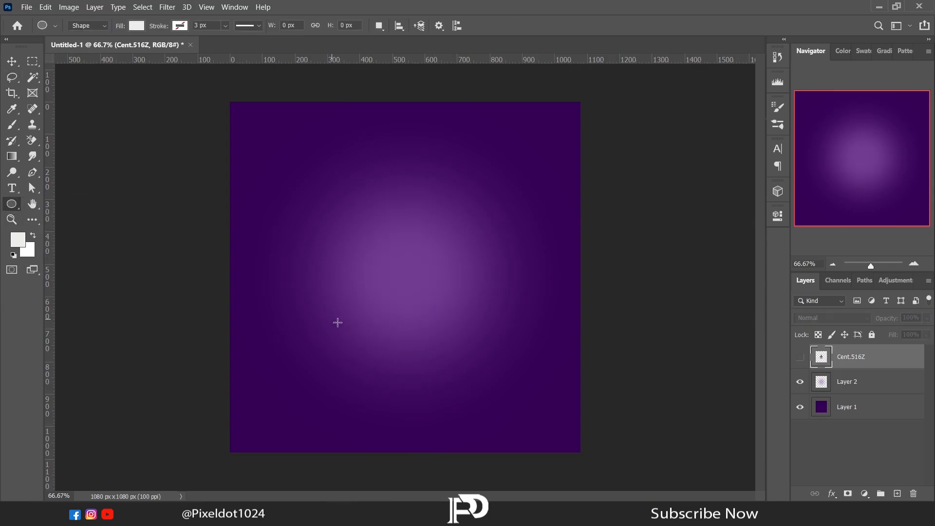
drag(331, 319, 520, 372)
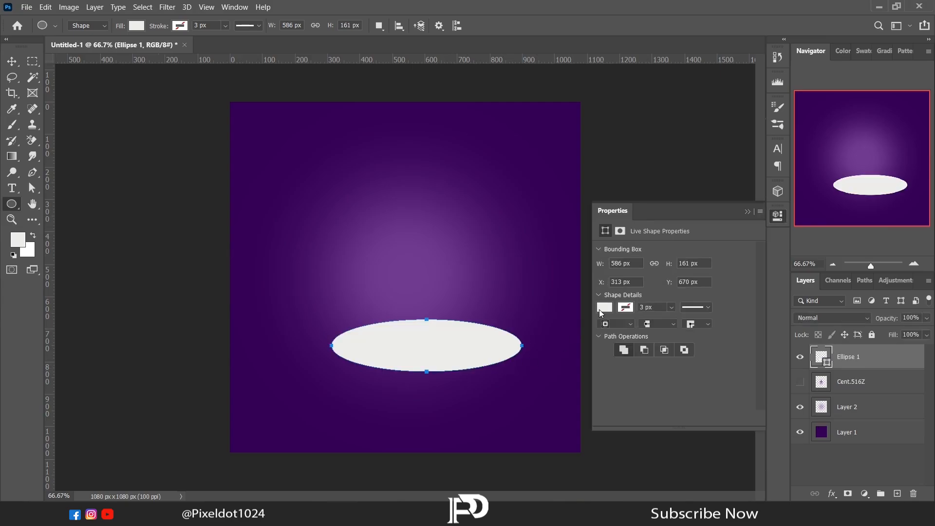
- Fill the ellipse with the recently used light purple and rasterize its layer
click(604, 307)
click(618, 358)
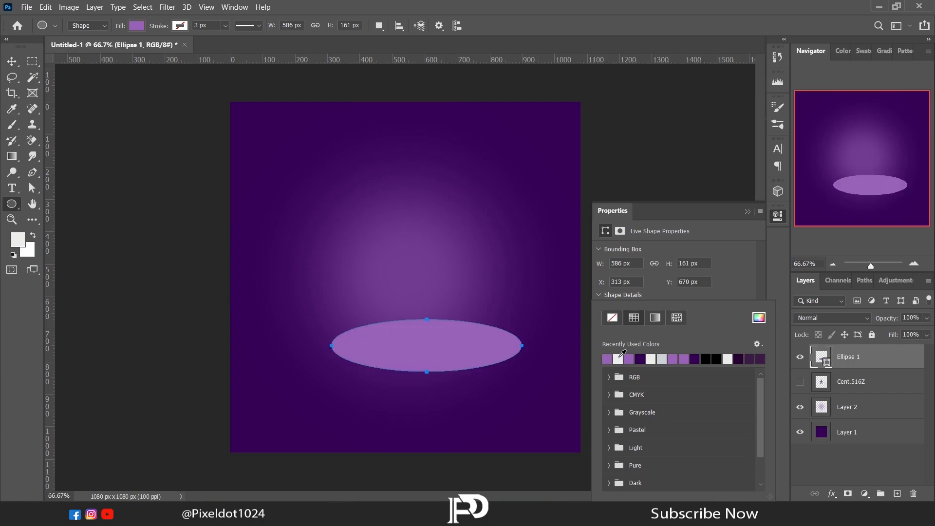
click(747, 212)
right_click(834, 364)
click(699, 177)
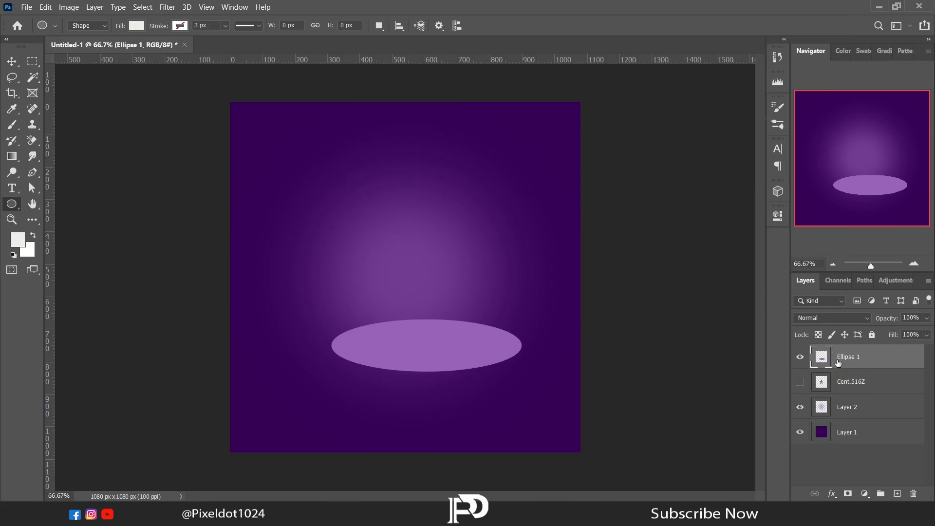
- Duplicate the ellipse layer and give the lower ellipse a dark purple Color Overlay (25003d)
key(ctrl+j)
click(839, 382)
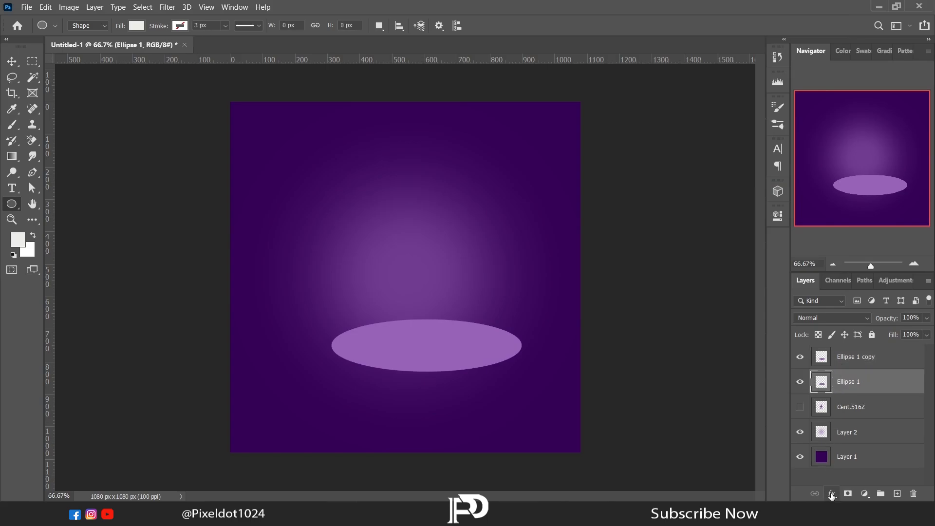
click(830, 493)
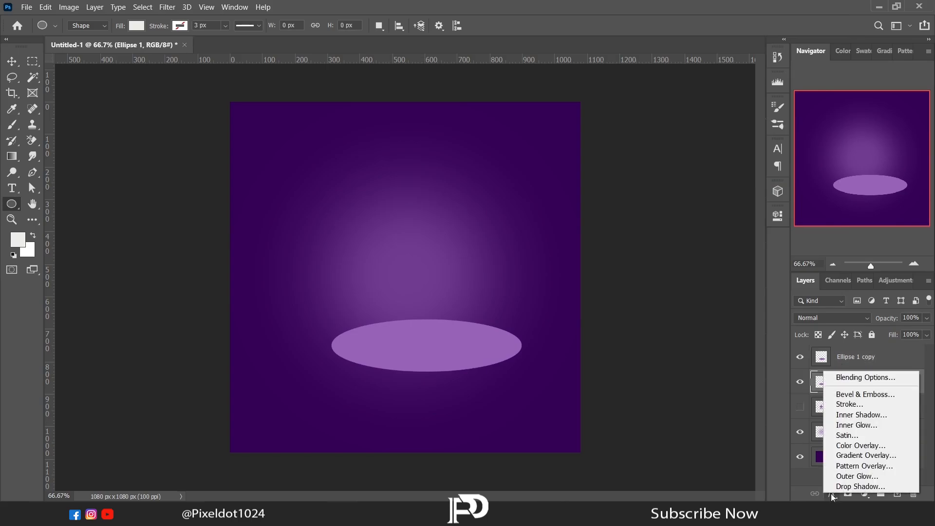
click(838, 445)
drag(384, 211, 715, 116)
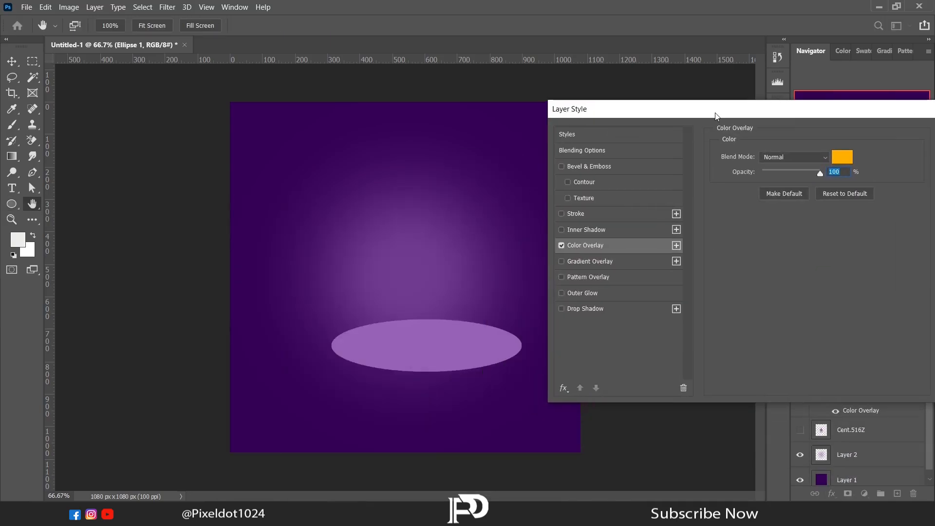
click(841, 157)
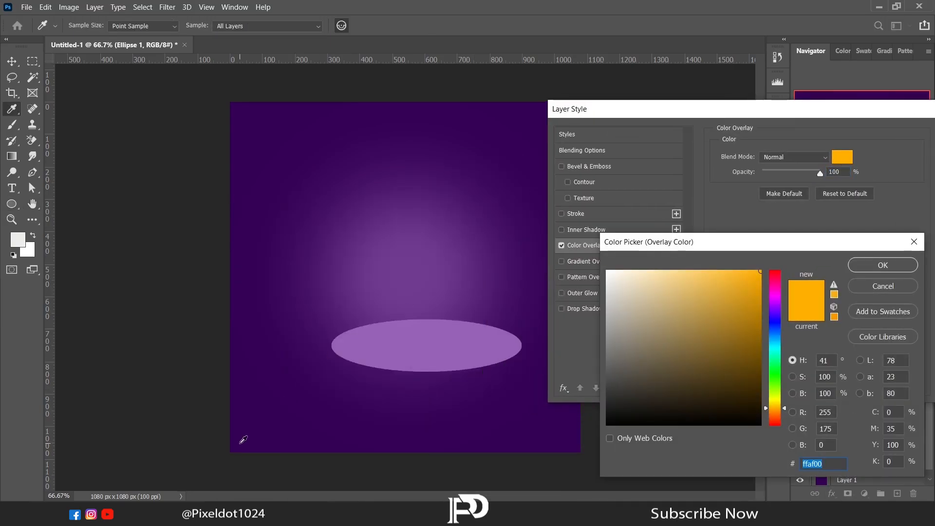
click(243, 439)
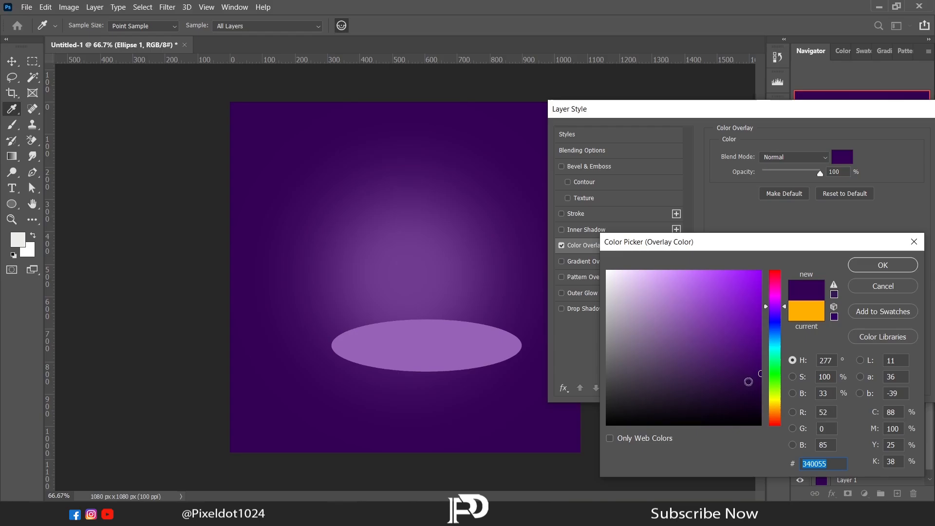
click(869, 269)
drag(815, 113, 471, 82)
click(641, 105)
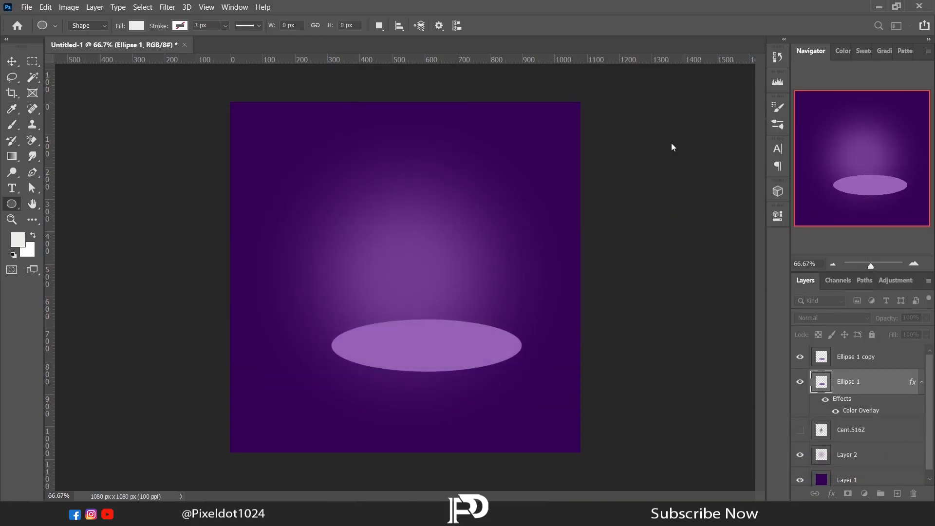
click(921, 382)
- Shift the dark ellipse slightly below the light one as a platform edge and group both ellipse layers
key(v)
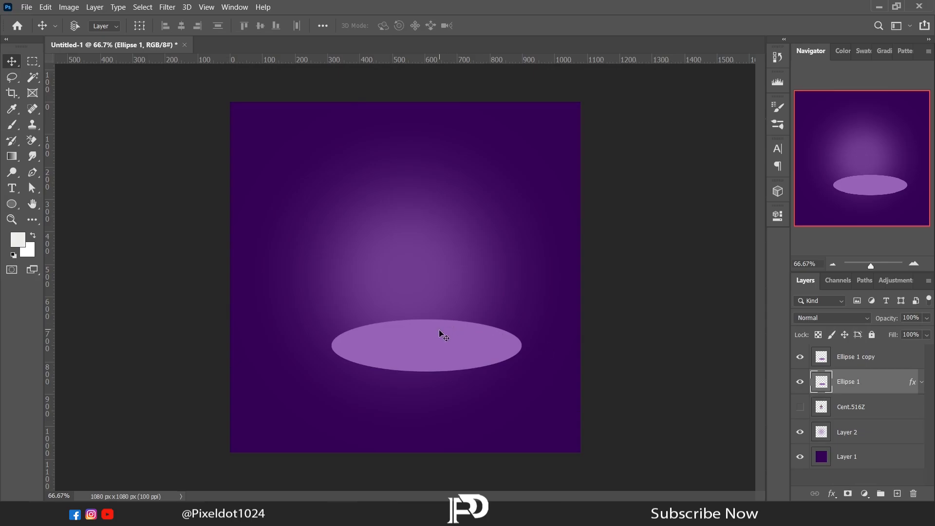
drag(440, 330, 456, 337)
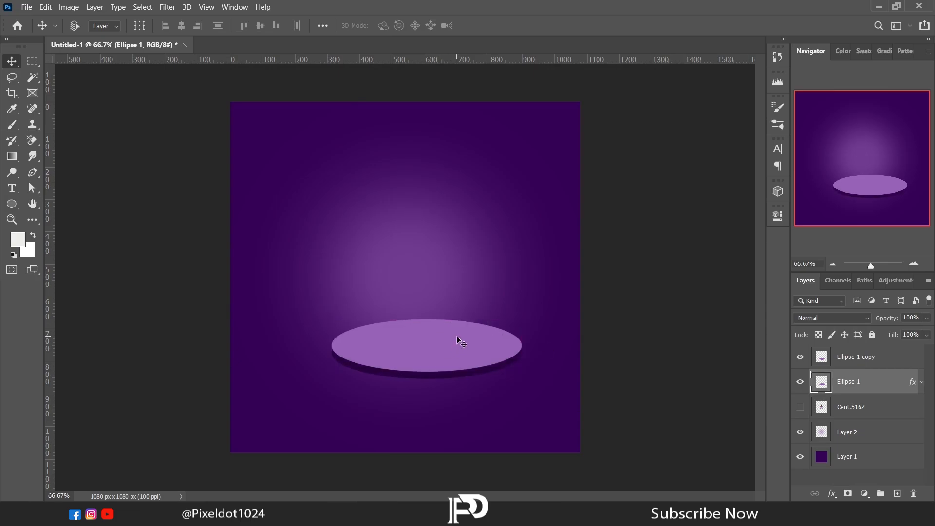
shift+click(840, 358)
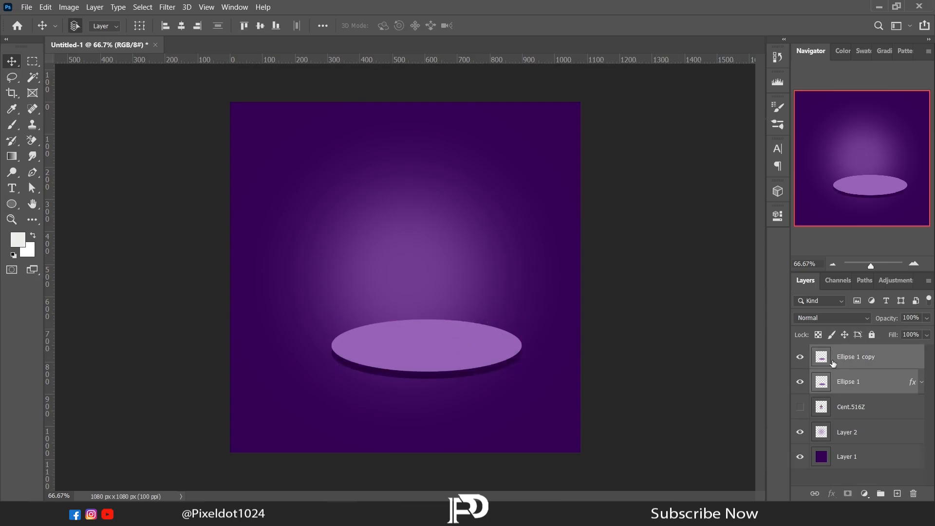
key(ctrl+g)
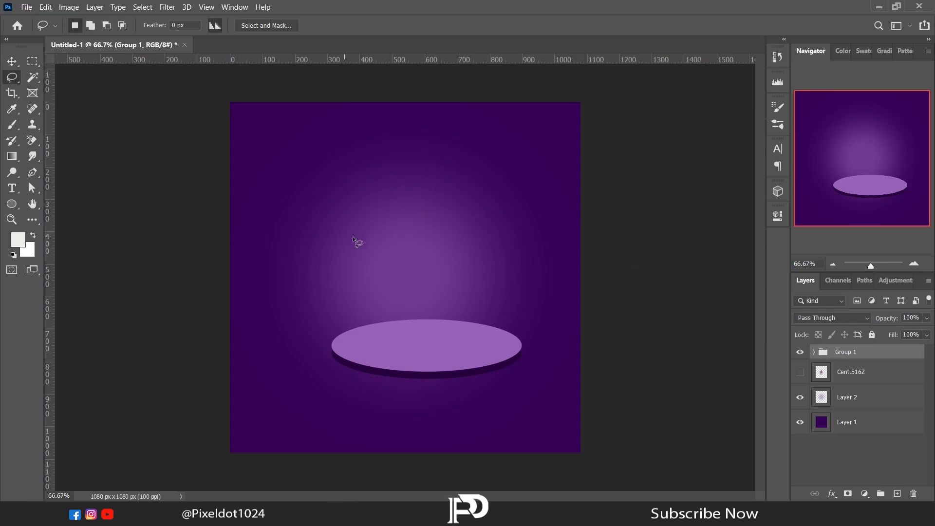
- Tilt the ellipse platform group clockwise with Free Transform, shrink it slightly and position it beneath the glow
right_click(352, 237)
click(381, 341)
drag(542, 313, 546, 324)
drag(485, 356, 465, 355)
drag(524, 341, 511, 350)
key(Return)
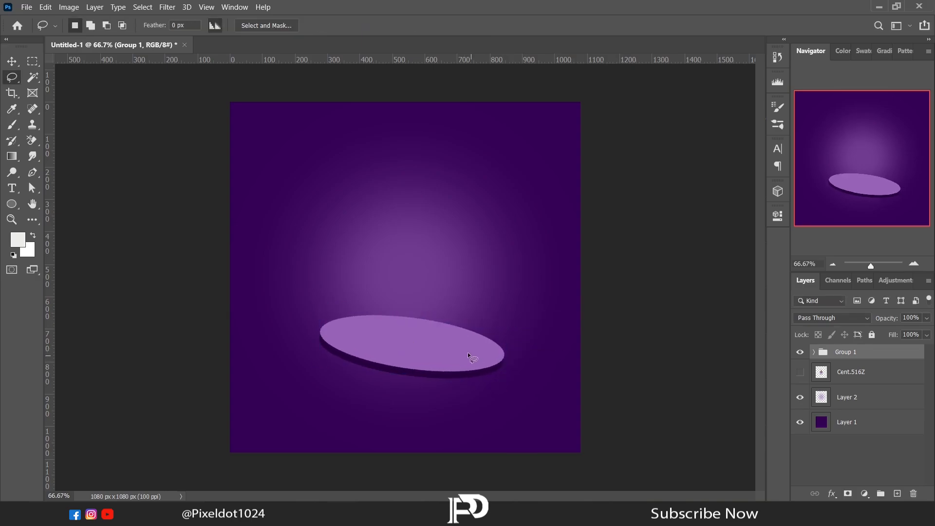
- Move the bottle layer into the platform group above both ellipses and make it visible again
click(827, 373)
click(814, 353)
click(806, 374)
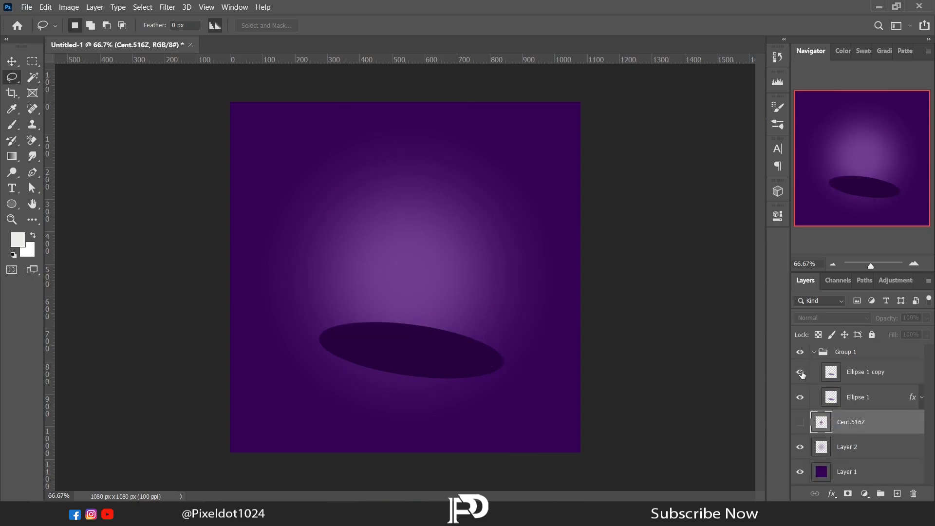
click(806, 375)
drag(849, 419, 850, 368)
click(800, 373)
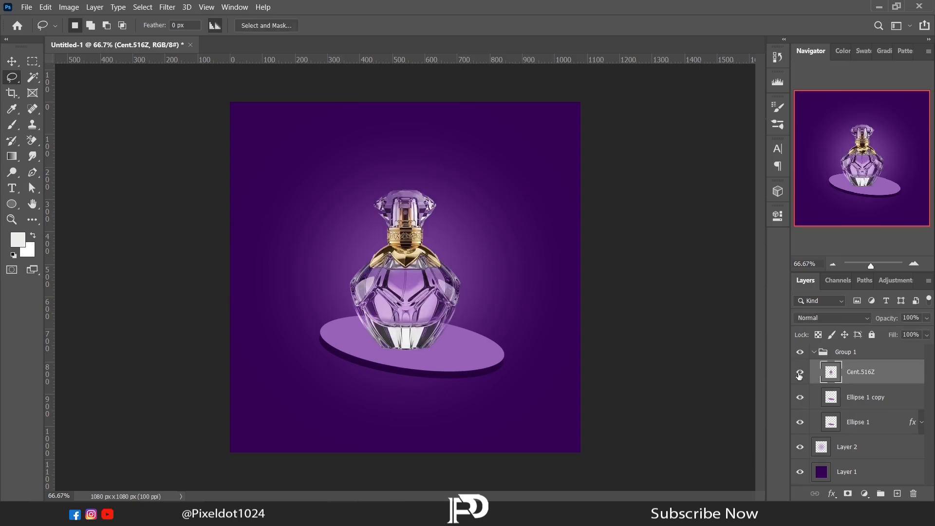
- Rotate both ellipse layers together by about -2.93° to flatten the platform under the bottle
click(857, 422)
shift+click(857, 397)
right_click(341, 267)
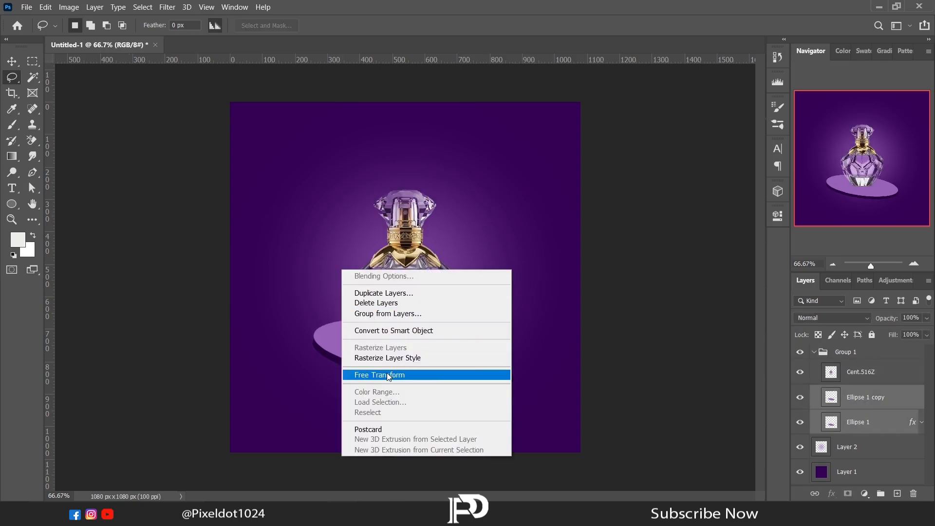
click(385, 376)
drag(530, 358, 529, 351)
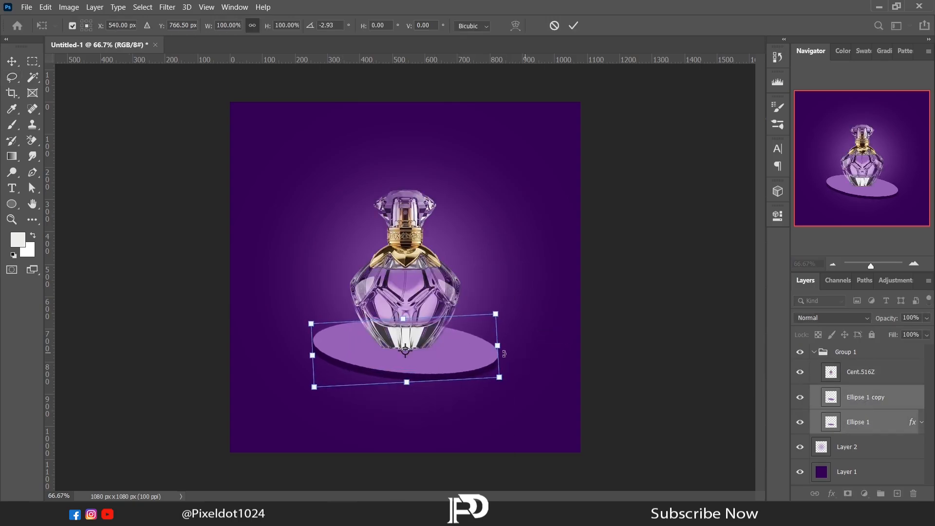
key(Return)
- Duplicate the bottle layer and place the copy directly beneath the original bottle layer
click(854, 373)
key(ctrl+j)
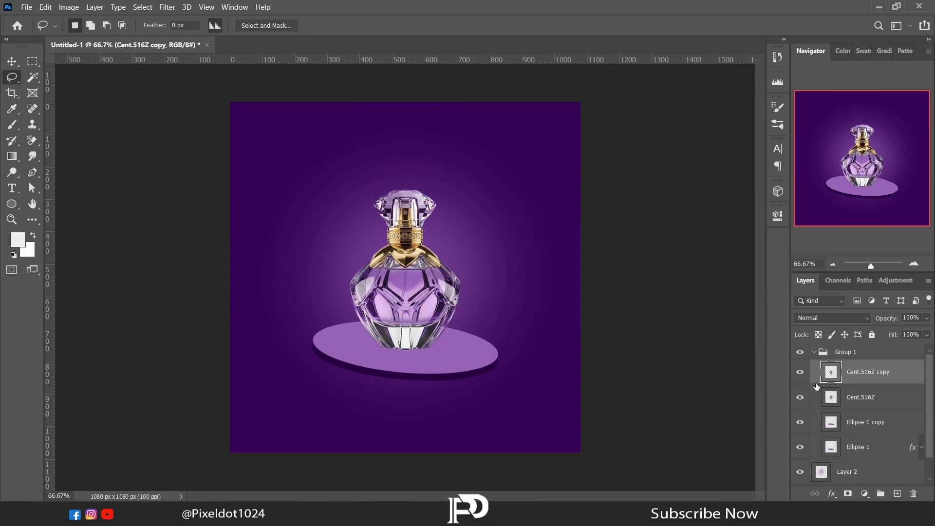
drag(862, 380, 860, 405)
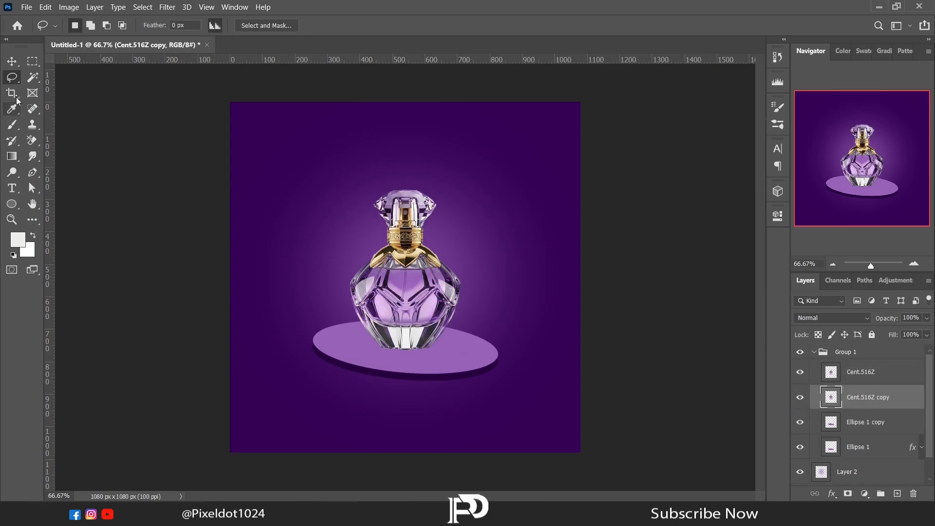
- Flip the bottle copy vertically and move it straight down so its base meets the original bottle's base as a reflection
right_click(402, 238)
click(436, 341)
right_click(404, 252)
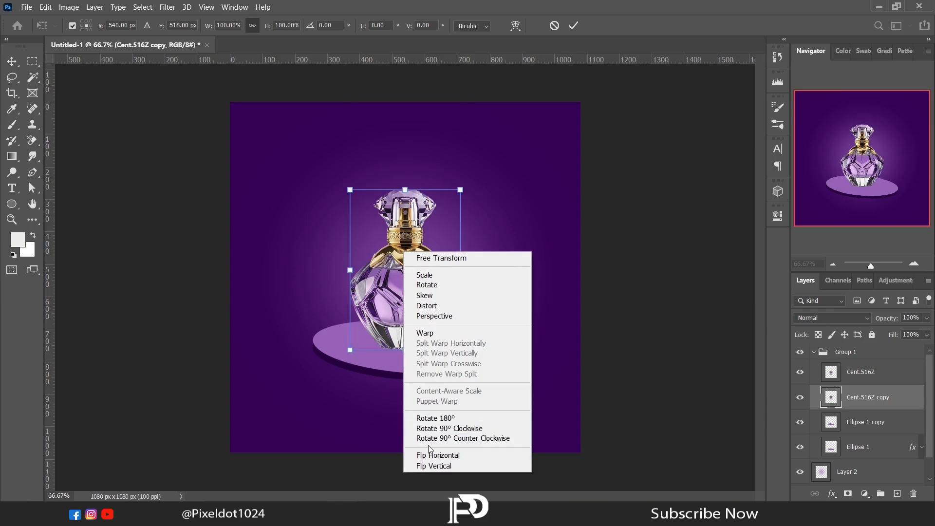
click(433, 466)
drag(414, 207, 413, 362)
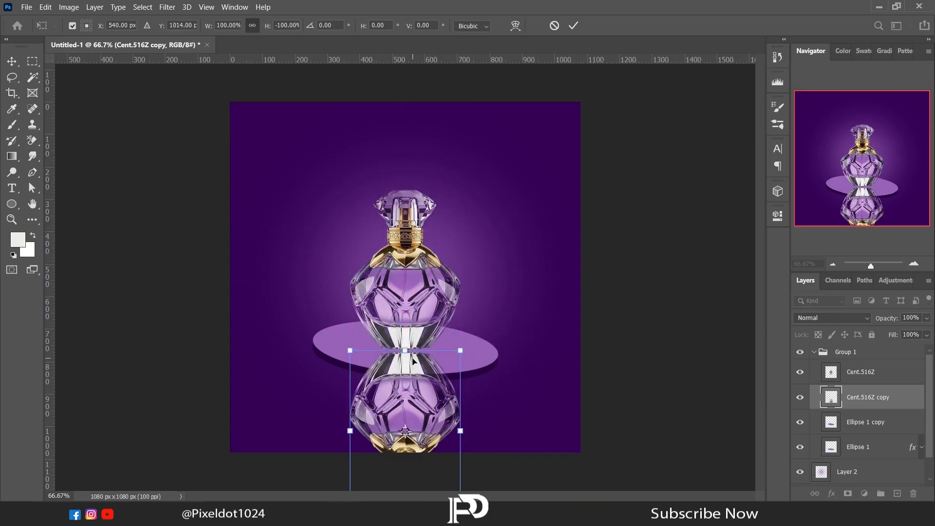
key(Up)
key(Up)
key(Up)
key(Up)
key(Up)
key(Up)
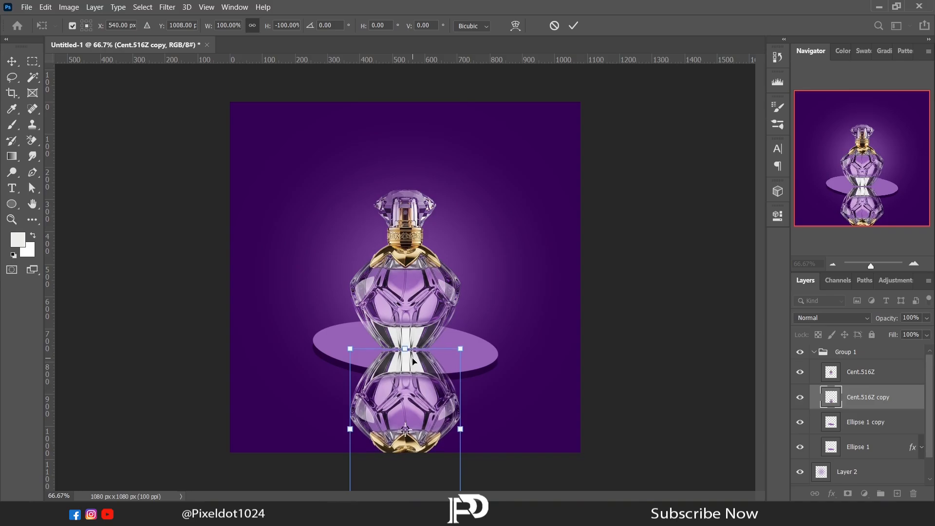
- Clip the reflected bottle to the light platform ellipse and nudge it up against the bottle's base
alt+click(862, 407)
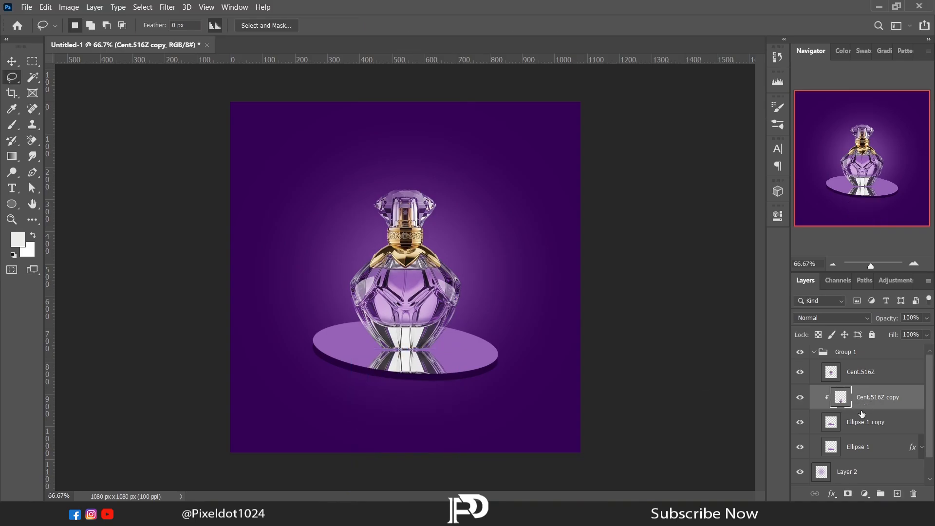
click(15, 65)
key(Up)
key(Up)
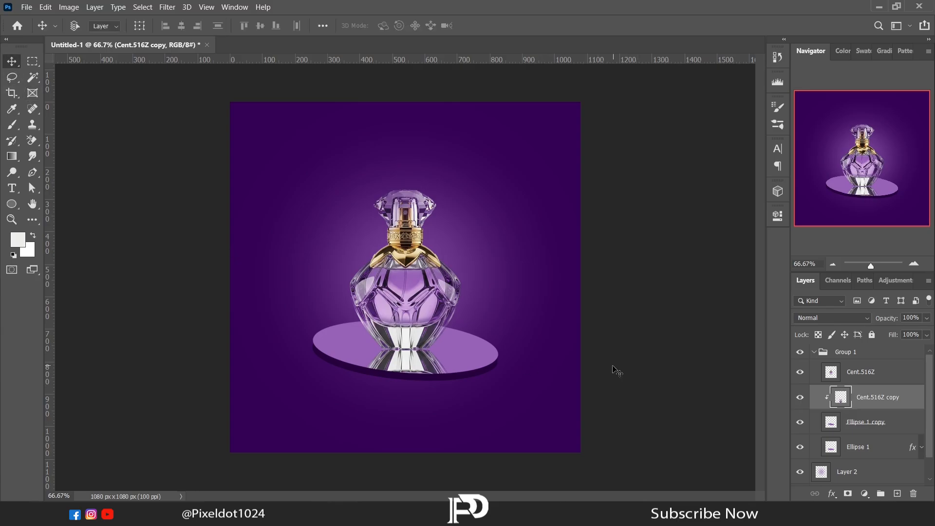
- Draw a circle of about 196 × 193 px at the bottle's upper right and fill it with the platform's light purple
click(813, 352)
click(12, 204)
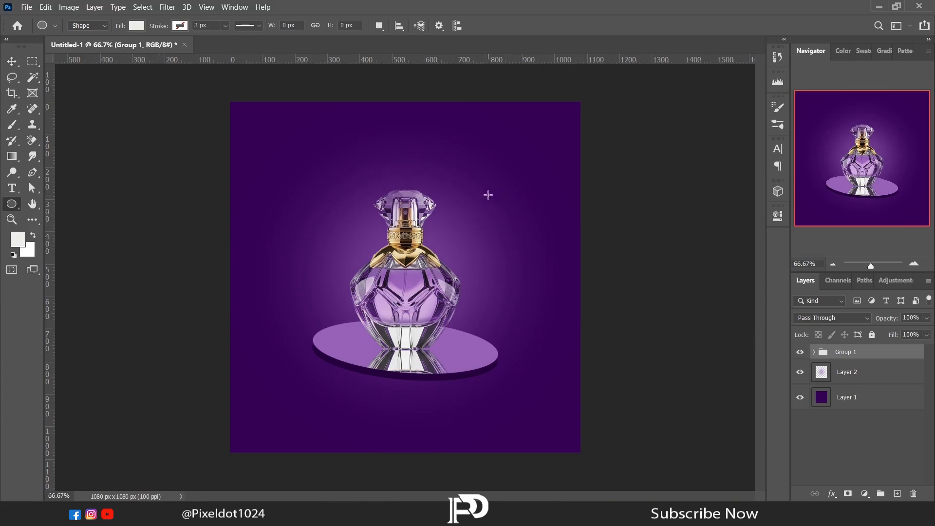
drag(485, 193, 548, 255)
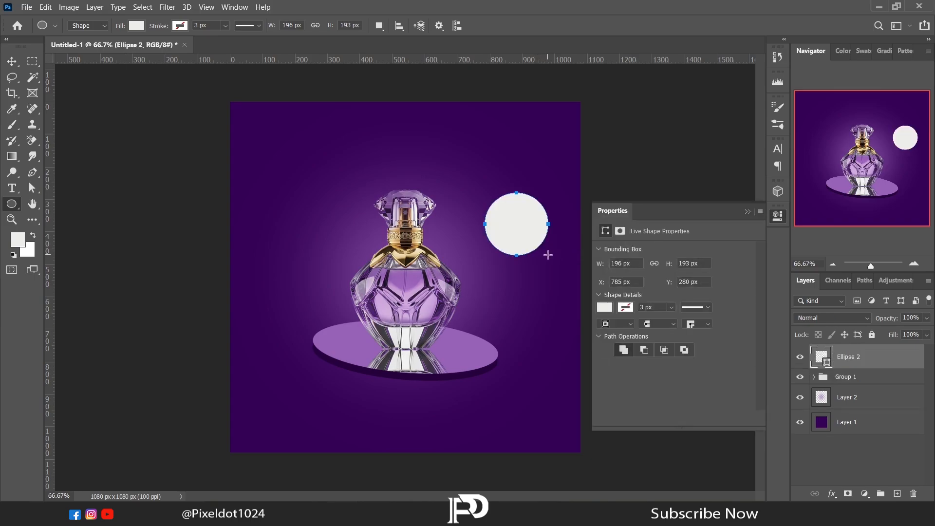
click(603, 309)
click(620, 360)
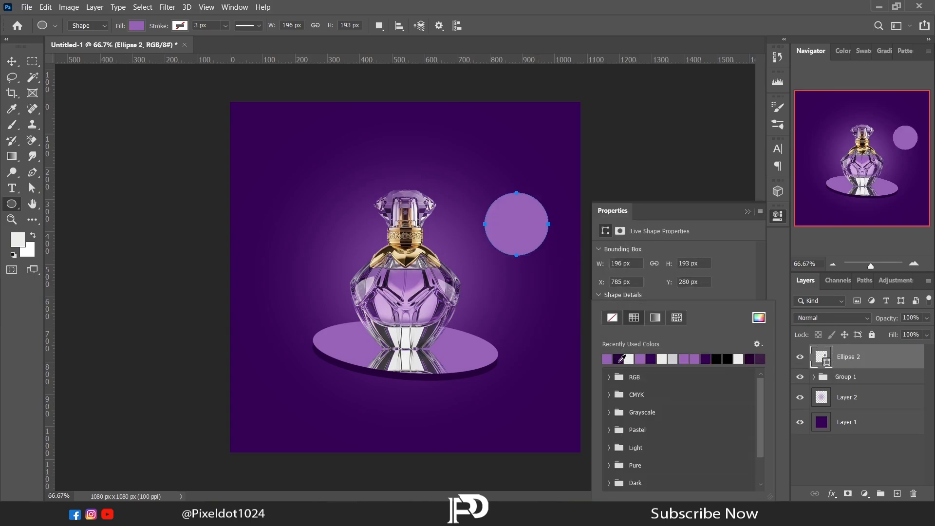
click(746, 213)
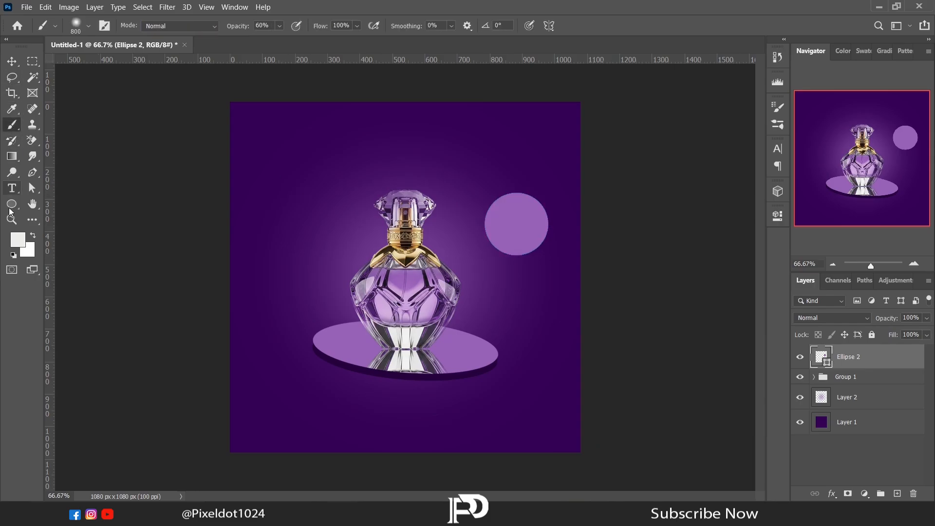
- Shade the circle's lower part in dark purple with a 306 px soft brush on a new layer clipped to the circle
click(17, 239)
drag(299, 381, 294, 307)
click(882, 265)
key(b)
right_click(851, 357)
key(Escape)
click(897, 493)
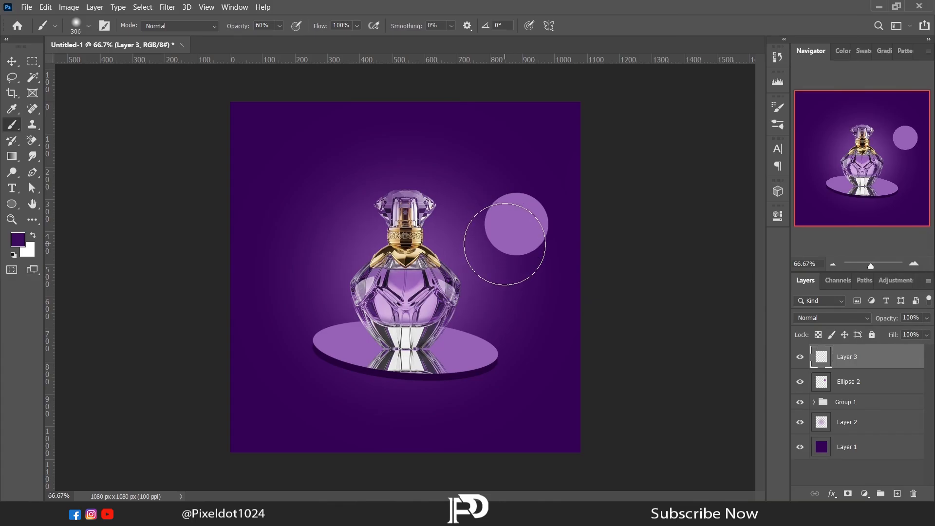
click(509, 248)
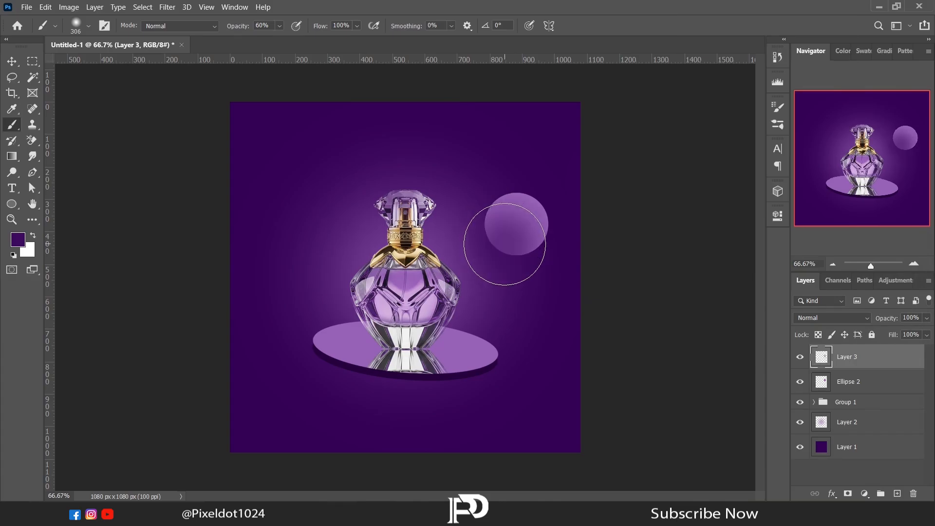
alt+click(855, 367)
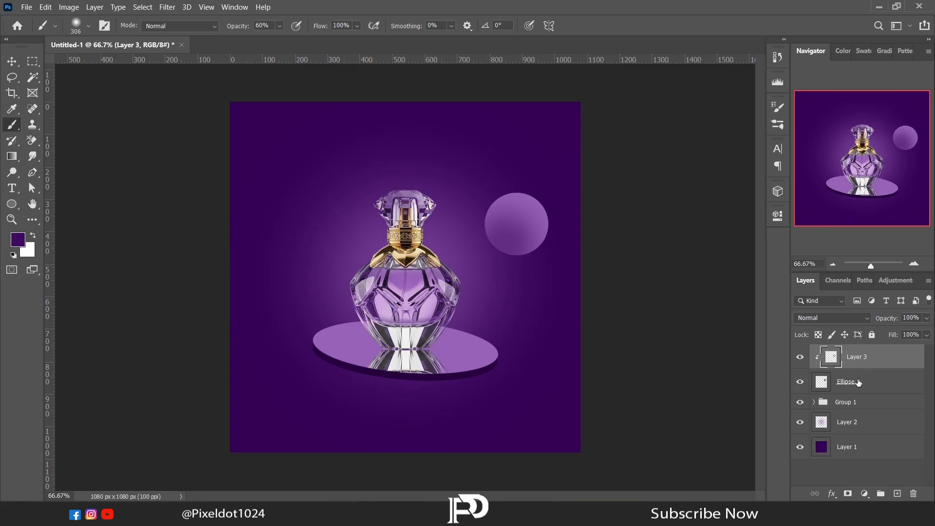
- Combine the circle and its shading layer into one smart object and rasterize it
right_click(858, 383)
click(717, 157)
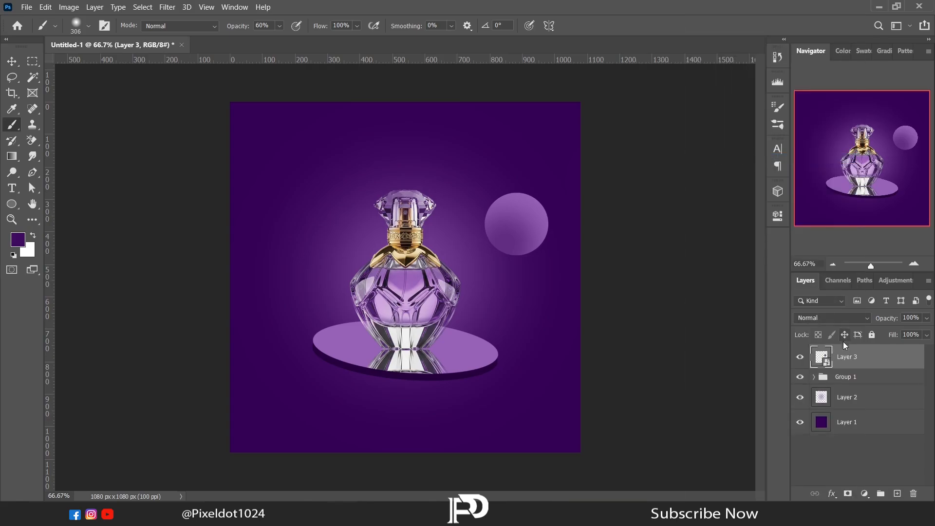
right_click(849, 357)
click(740, 214)
- Duplicate the sphere twice, placing one copy at the platform's lower right edge and the other at its left edge
key(ctrl+j)
click(12, 63)
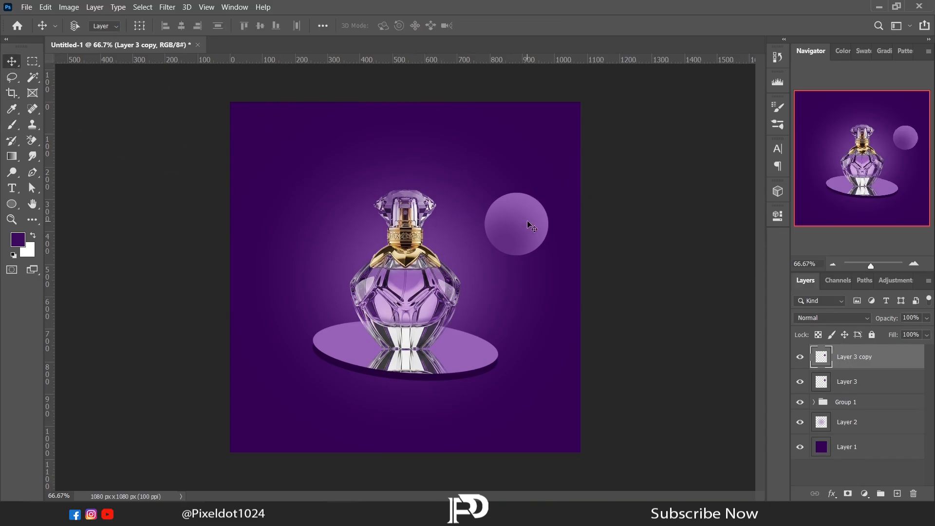
drag(527, 222, 508, 393)
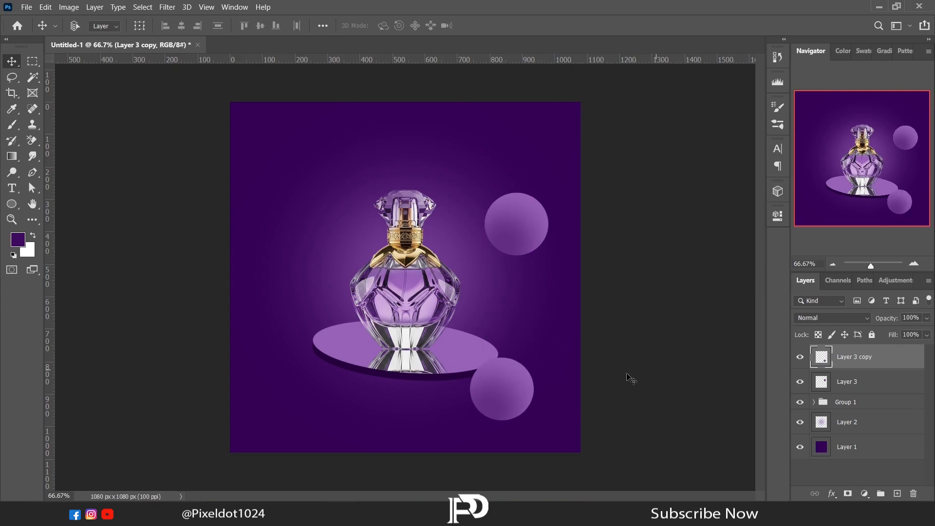
key(ctrl+j)
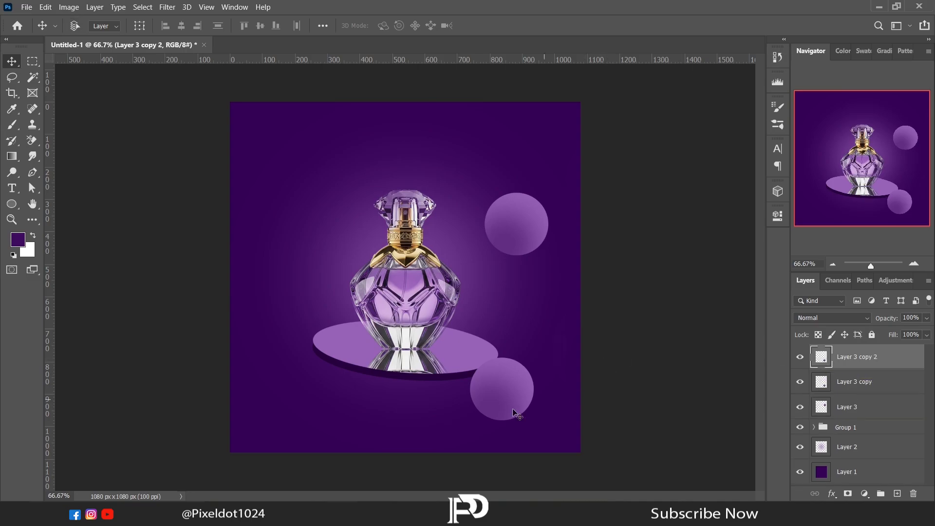
drag(500, 393, 290, 362)
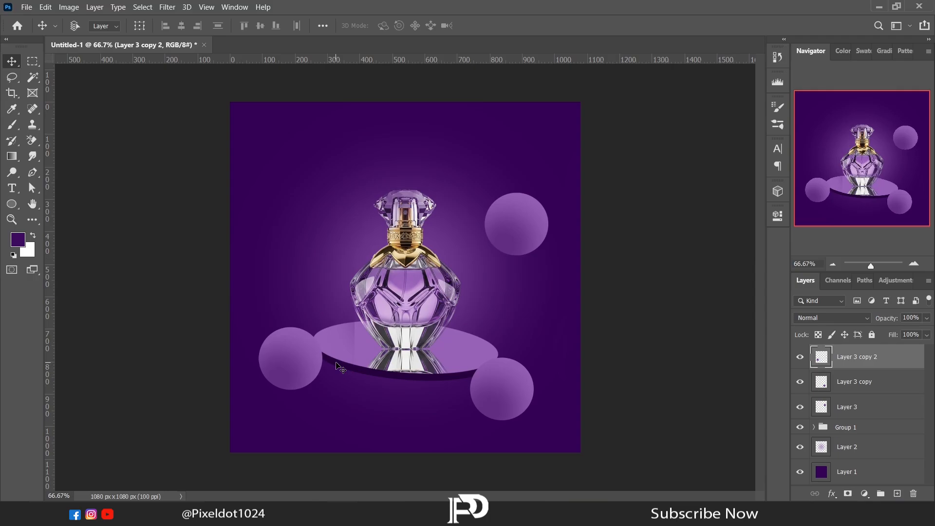
- Paint a black shadow under the left sphere with a smaller soft brush on a new layer beneath that sphere
click(845, 387)
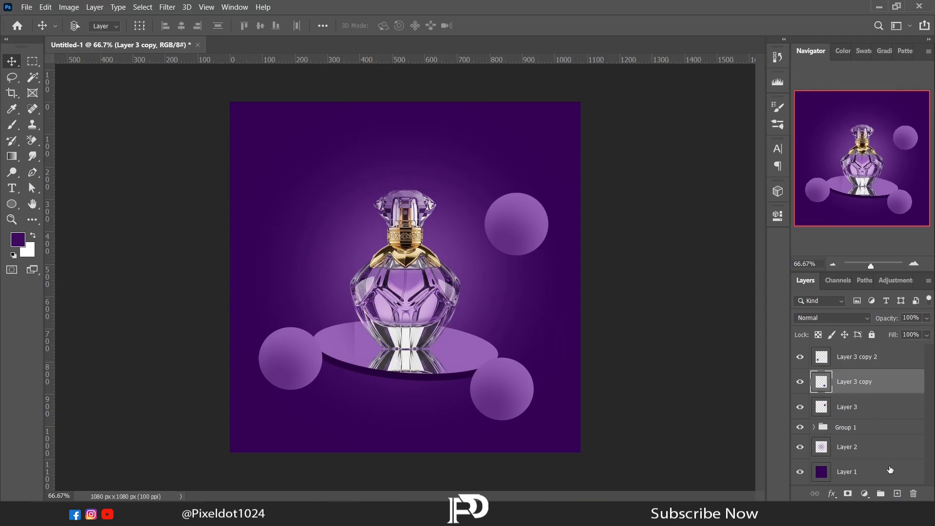
click(896, 492)
click(18, 239)
click(607, 424)
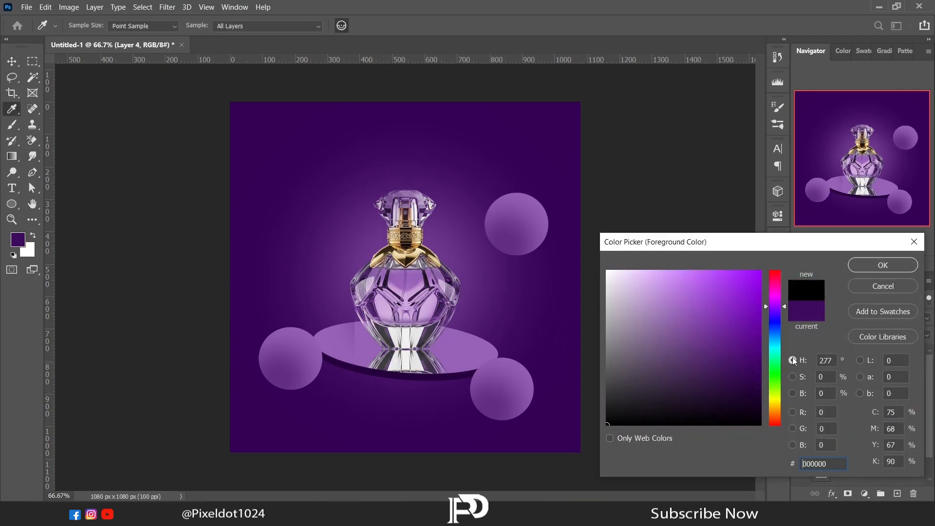
click(860, 266)
key(v)
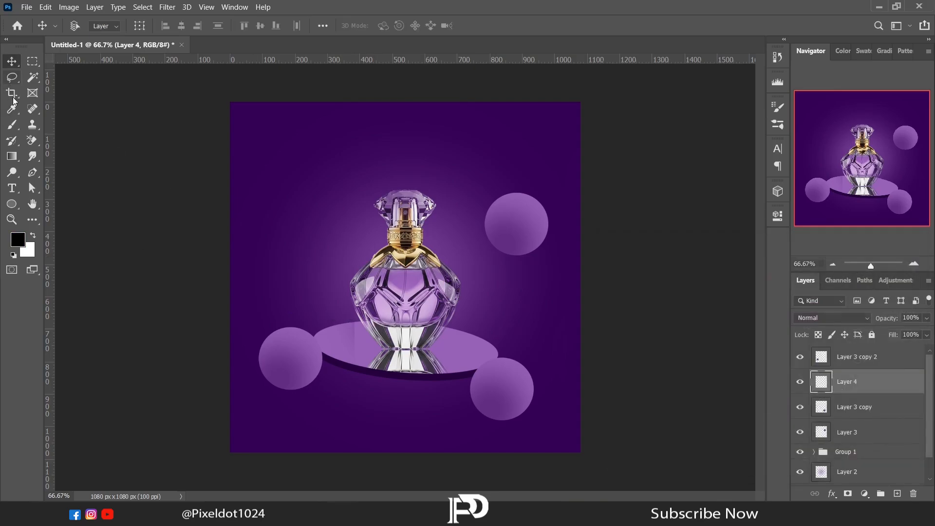
click(12, 124)
right_click(305, 293)
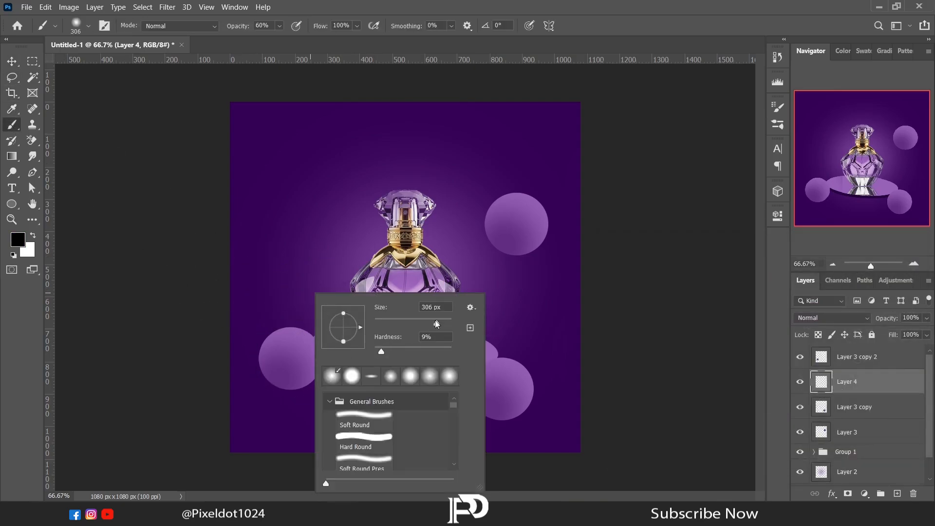
drag(427, 324, 424, 324)
click(286, 402)
- Flatten the black shadow with Free Transform into a thin ellipse tucked under the left sphere
key(l)
right_click(347, 148)
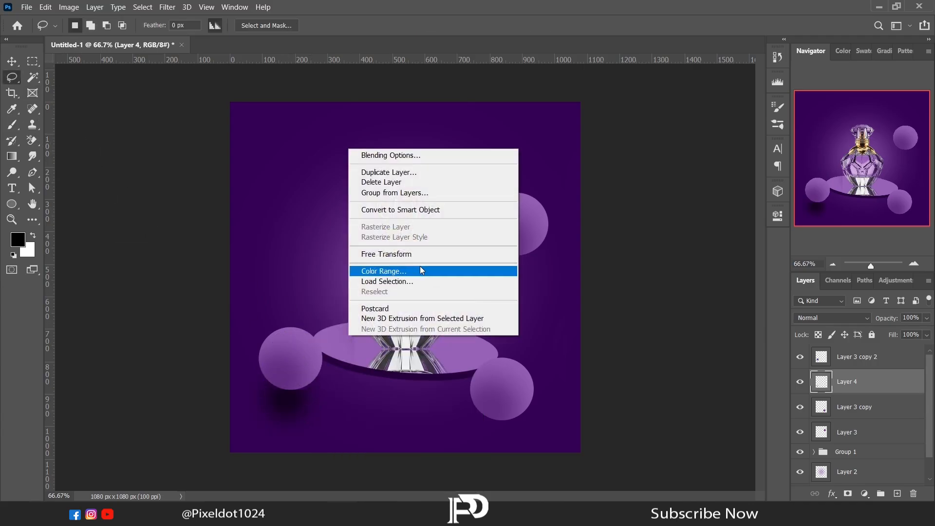
click(420, 269)
drag(295, 351, 305, 391)
key(Return)
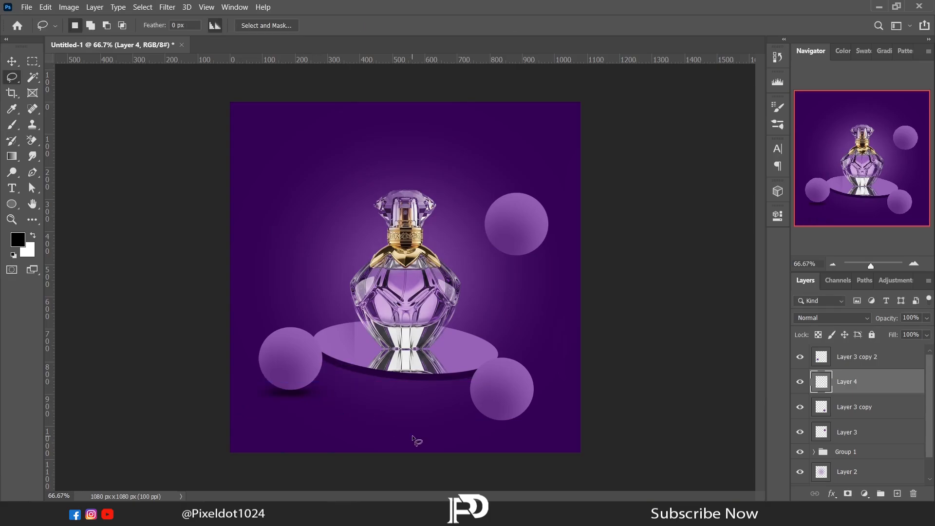
- Duplicate the shadow, order the copy below the lower right sphere's layer and position it under that sphere
key(v)
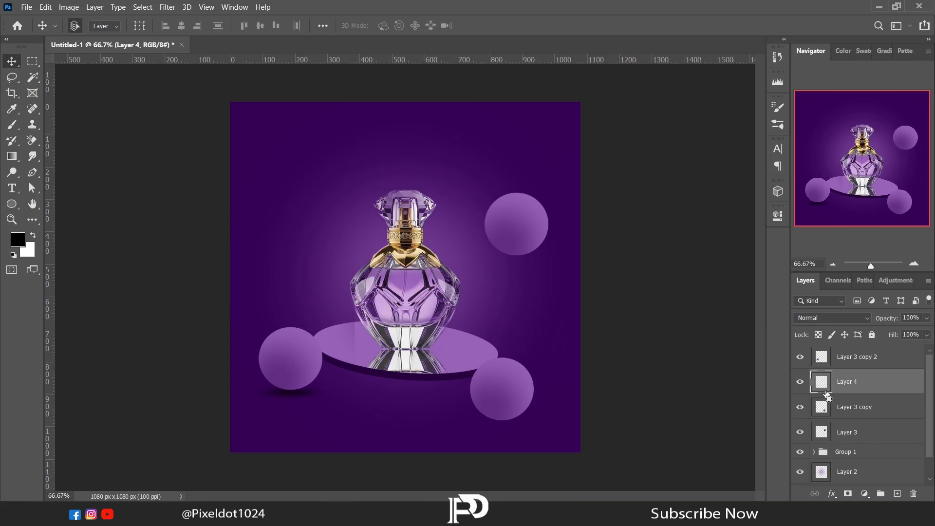
key(ctrl+j)
drag(821, 395, 822, 444)
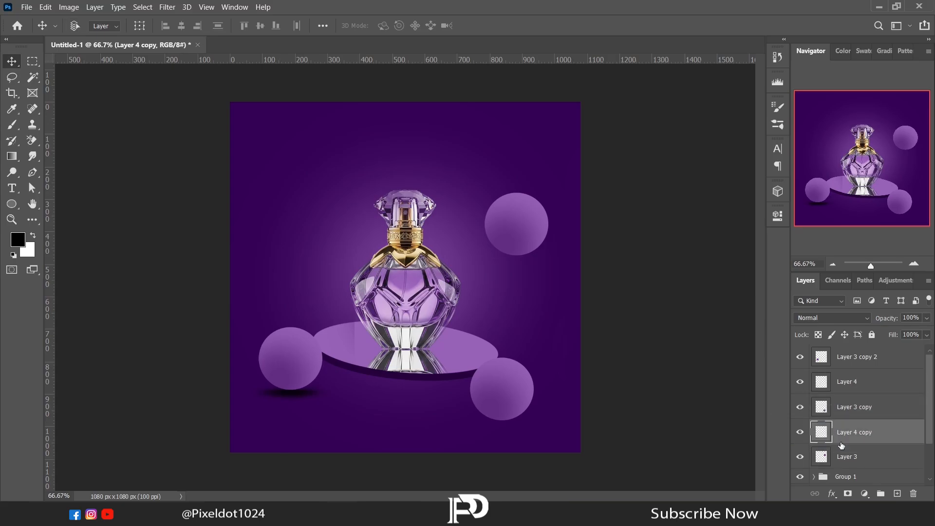
drag(287, 404, 496, 434)
- Add the title "Elara" above the bottle in the Blue River font at 80 pt and colour it white (ffffff)
key(t)
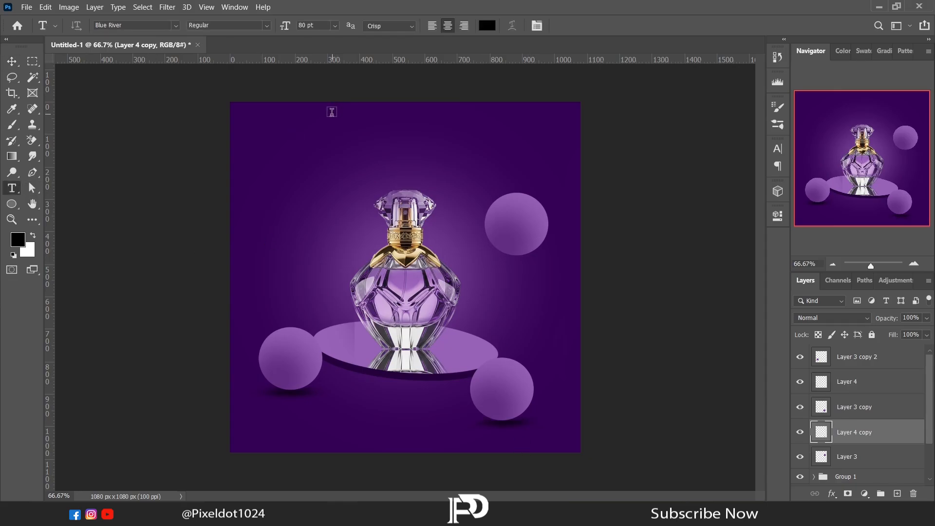
drag(331, 117, 336, 150)
text(Elara)
click(777, 216)
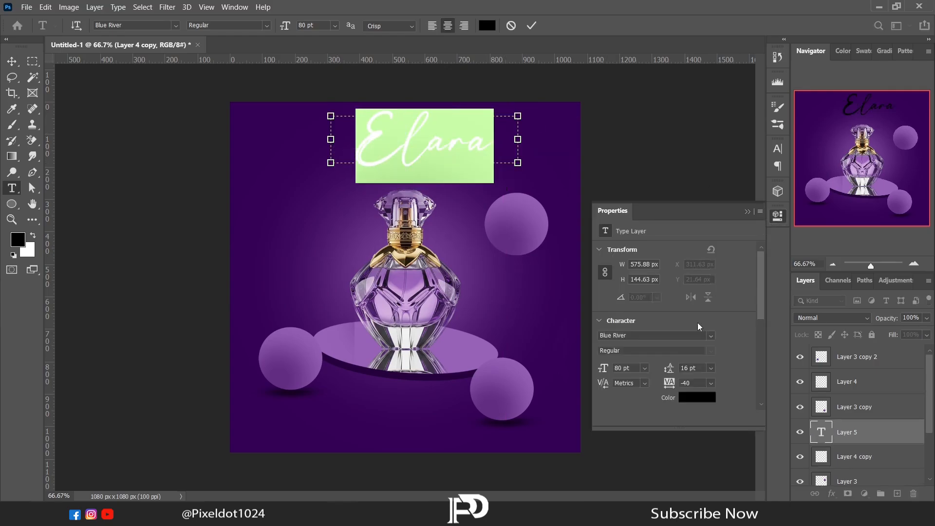
click(687, 398)
drag(623, 298, 604, 267)
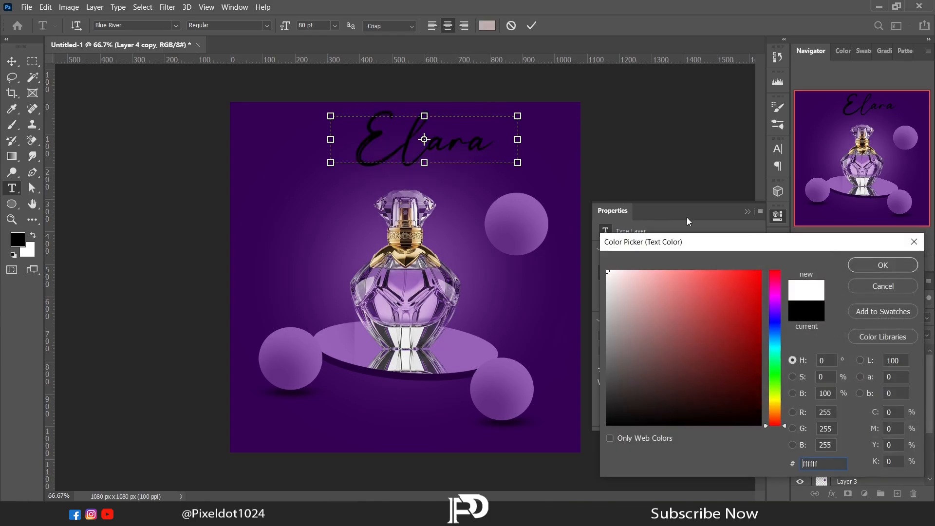
click(852, 268)
click(747, 211)
- Centre the Elara title just above the bottle and bring its text layer to the top of the layer stack
click(11, 61)
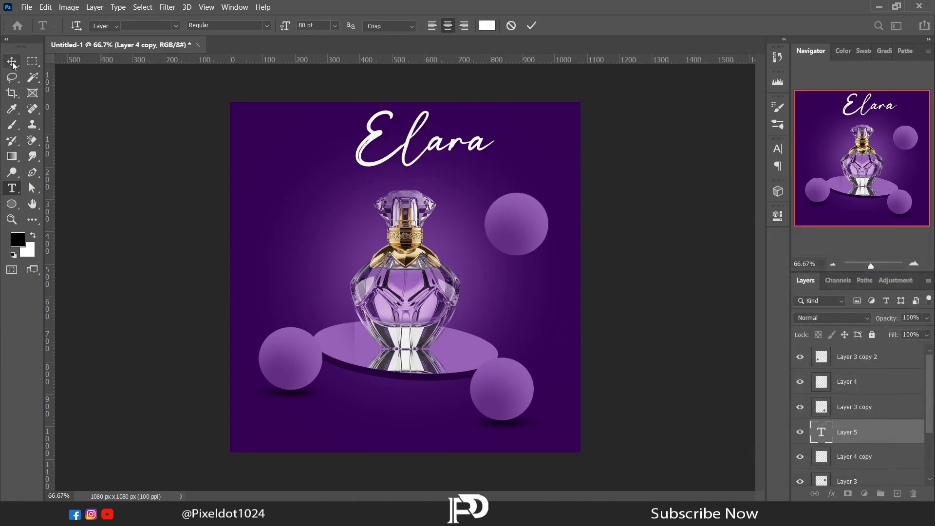
drag(441, 150, 422, 160)
drag(419, 166, 415, 166)
drag(870, 434, 867, 347)
- Group all sphere and shadow layers and shift that group together with the bottle group slightly down, away from the title
click(861, 381)
ctrl+click(862, 407)
ctrl+click(861, 431)
ctrl+click(862, 456)
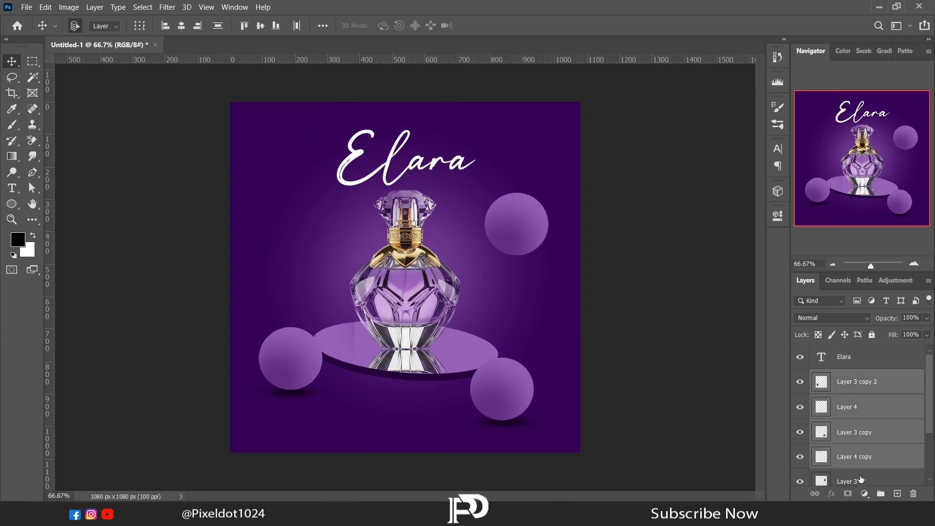
ctrl+click(862, 481)
drag(929, 398, 928, 419)
key(ctrl+g)
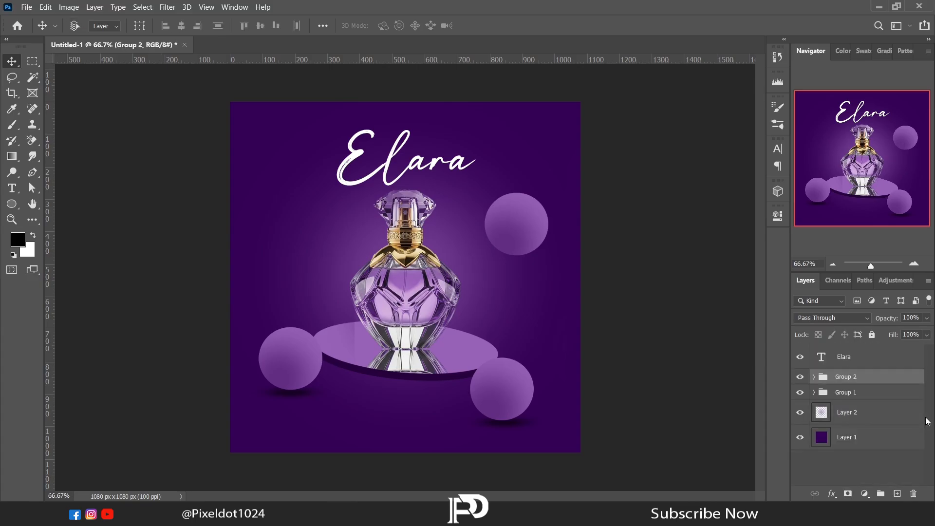
ctrl+click(863, 397)
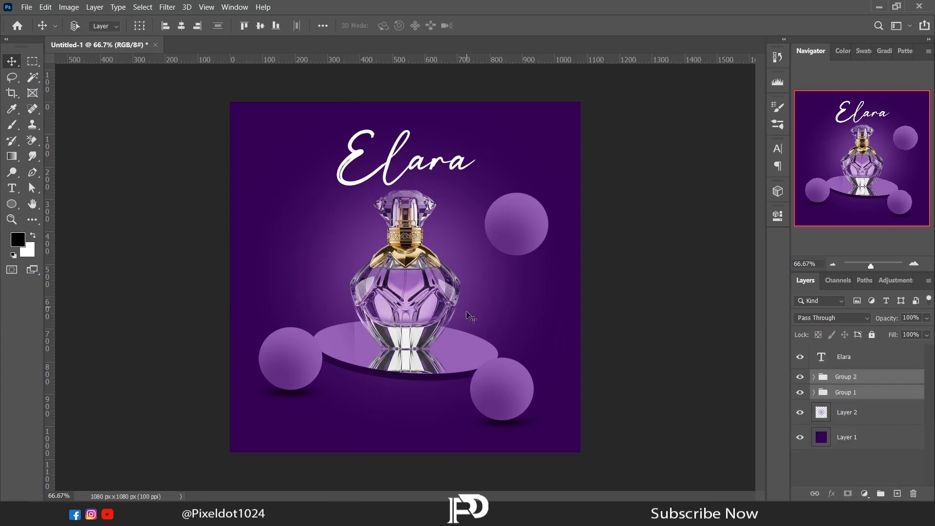
drag(466, 312, 463, 327)
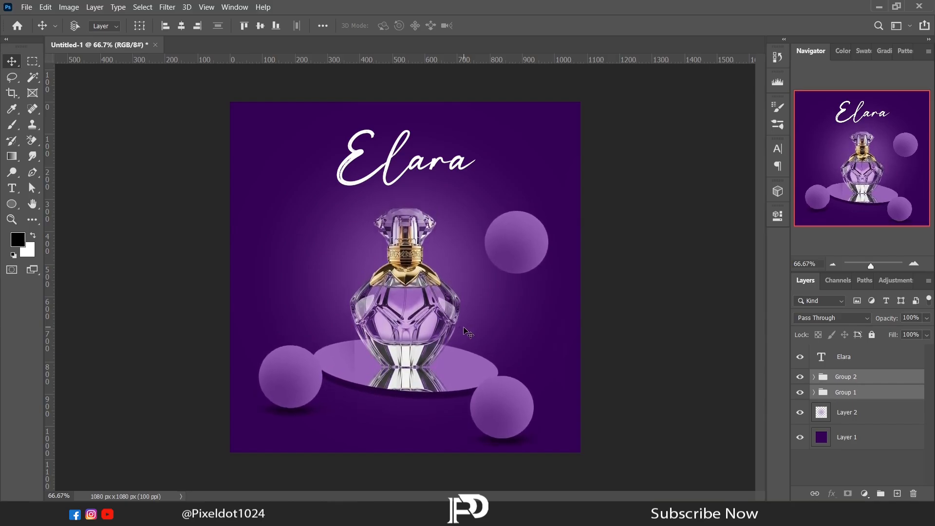
- Reduce the Elara title's font size to 70 pt
click(843, 359)
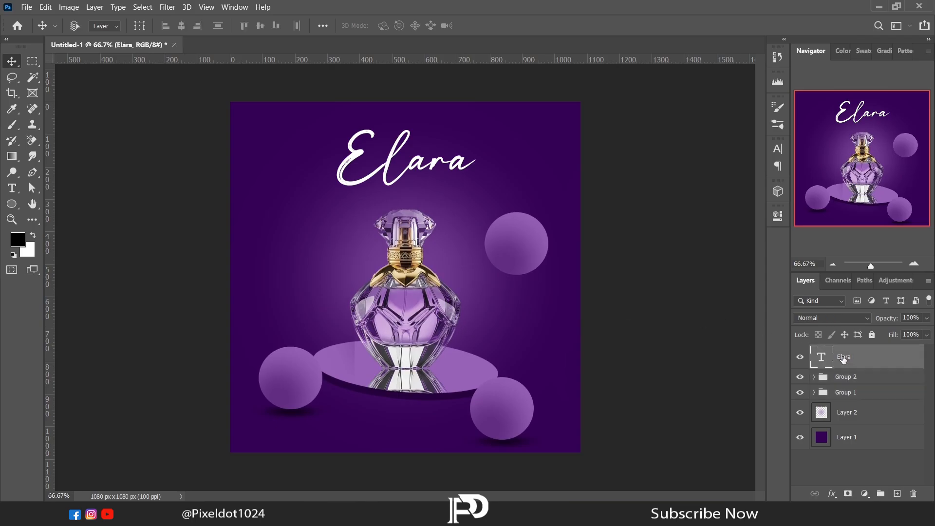
click(10, 189)
click(336, 151)
drag(336, 151, 478, 161)
click(777, 215)
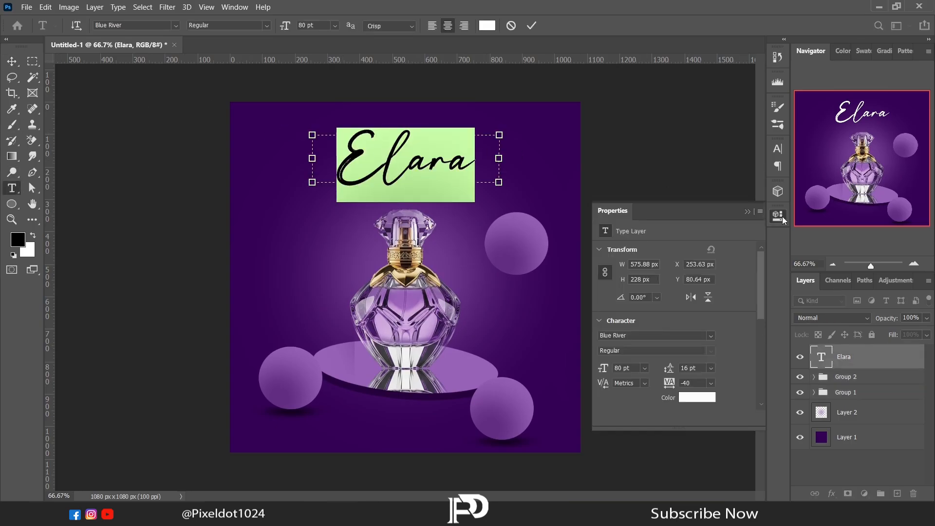
key(Down)
key(Down)
key(Down)
key(Down)
key(Down)
key(Down)
key(Down)
key(Down)
key(Down)
key(Down)
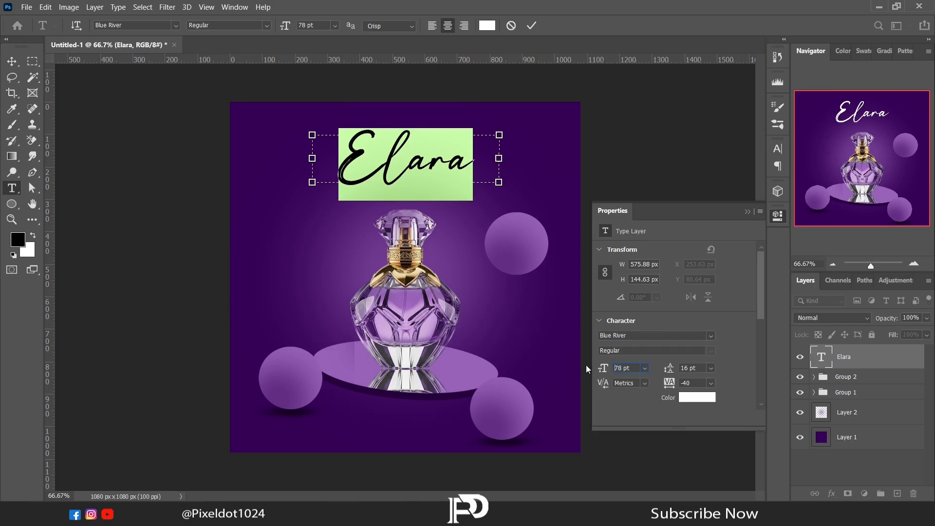
click(746, 211)
key(ctrl+Return)
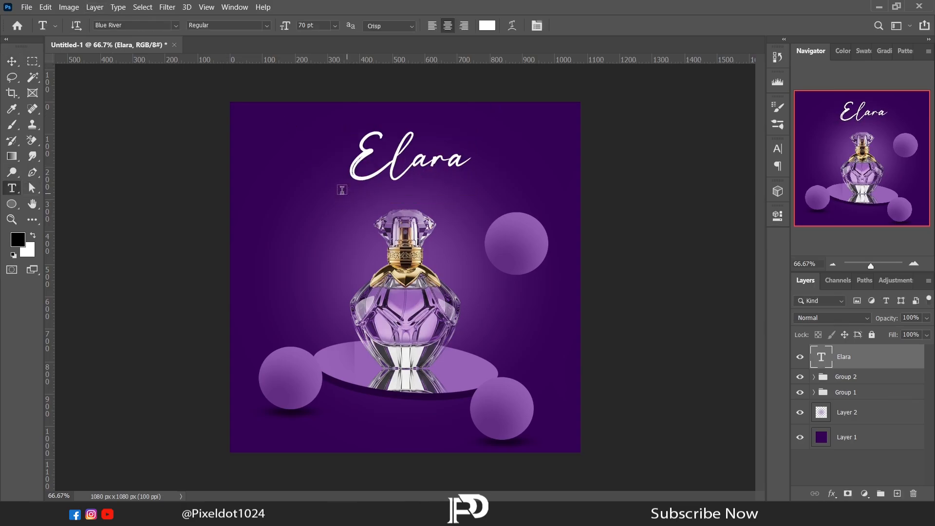
- Add a text box about 443 px wide and 44 px high under the Elara title, set in Arial at 18 pt
drag(342, 190, 484, 205)
click(777, 215)
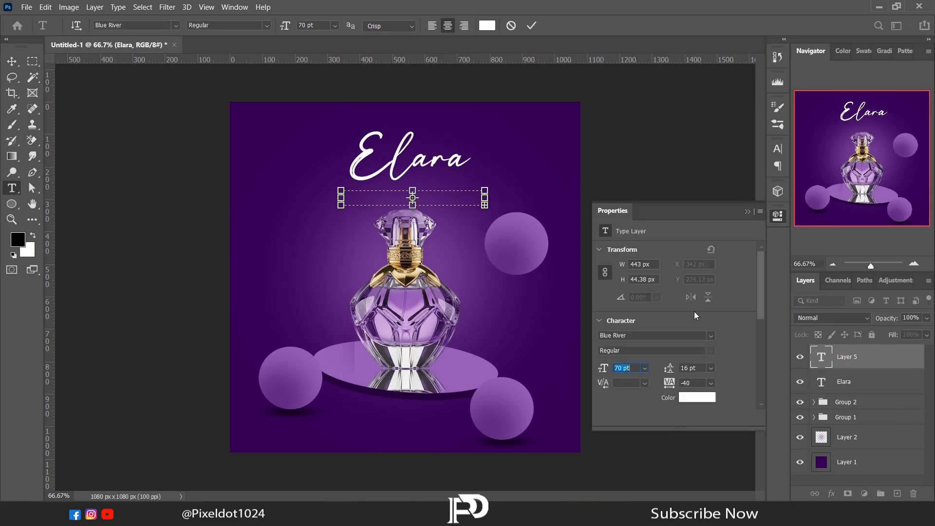
click(710, 335)
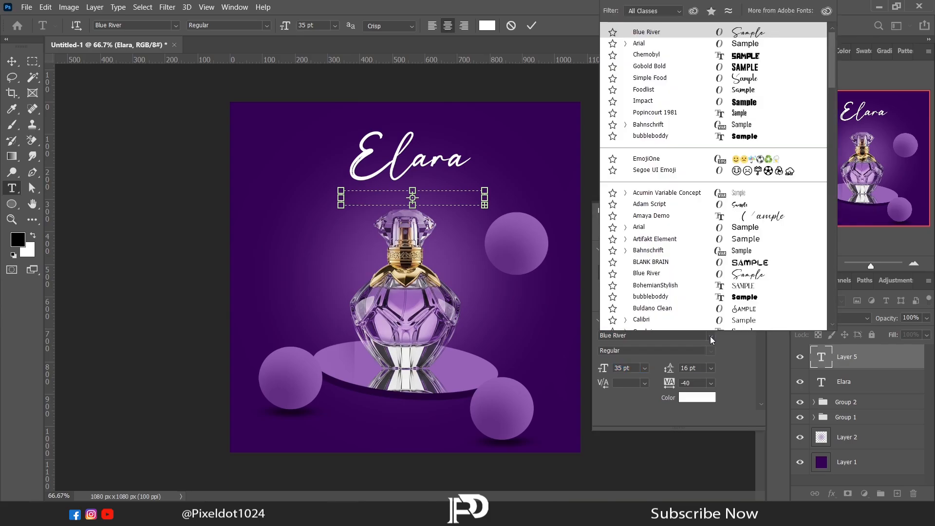
click(709, 45)
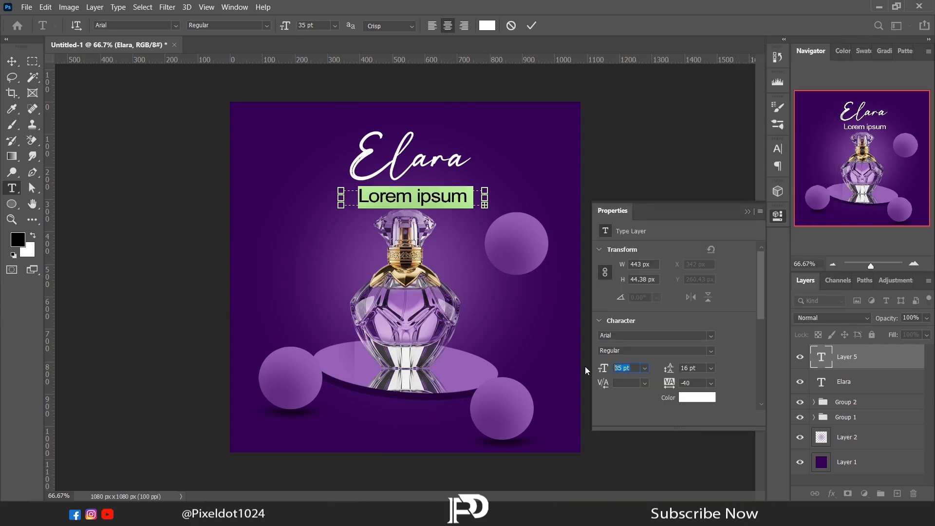
drag(585, 366, 577, 367)
click(747, 211)
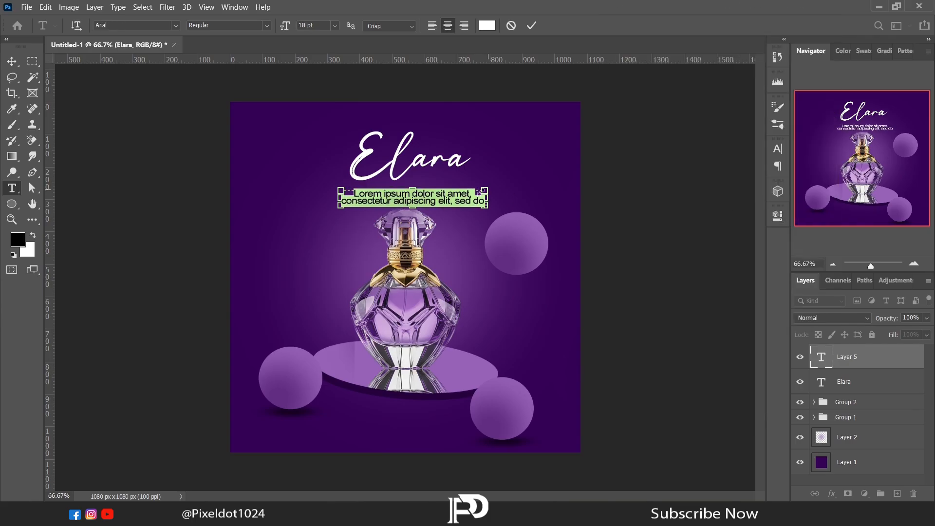
- Paste the tagline "The Scent of Presence" into the new text box and shrink the box to about 371 by 25 px
text(The Scent of Presence)
drag(478, 197, 470, 197)
drag(341, 197, 349, 197)
drag(409, 204, 410, 197)
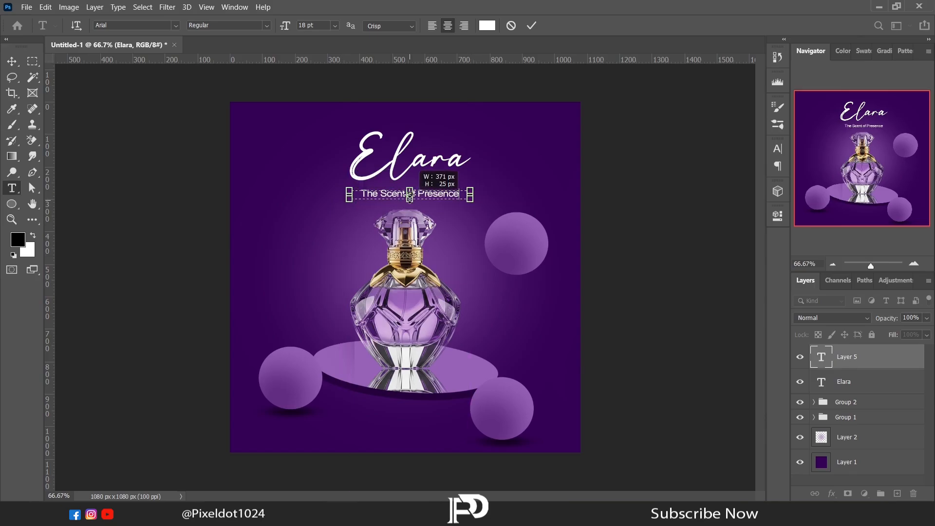
click(12, 61)
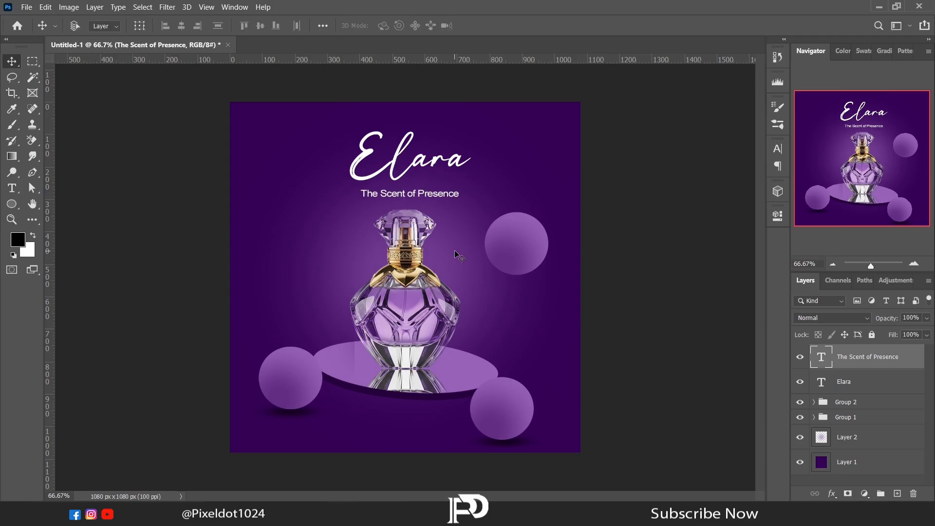
- Open Logo, Follow, Web.psd and copy its LOGO Here text into the upper left corner of the perfume advertisement
key(alt+Tab)
drag(271, 88, 354, 42)
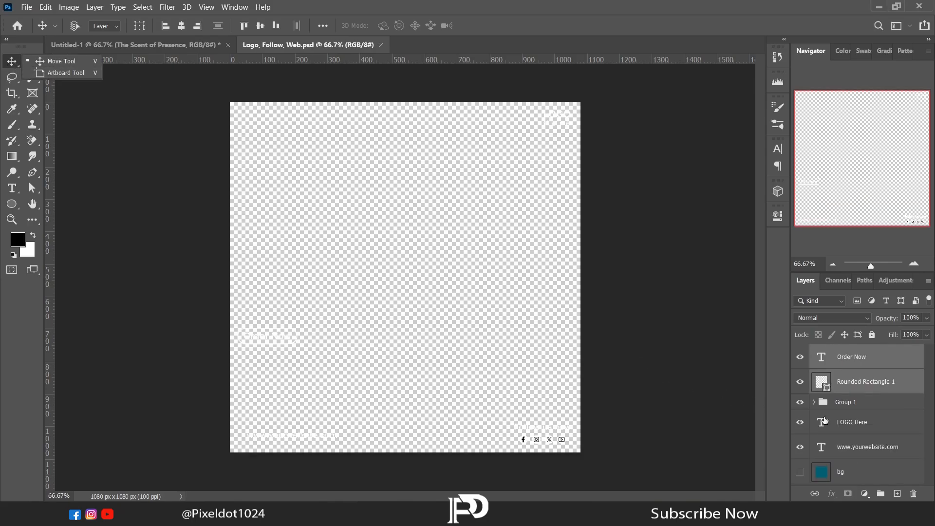
drag(572, 149, 258, 130)
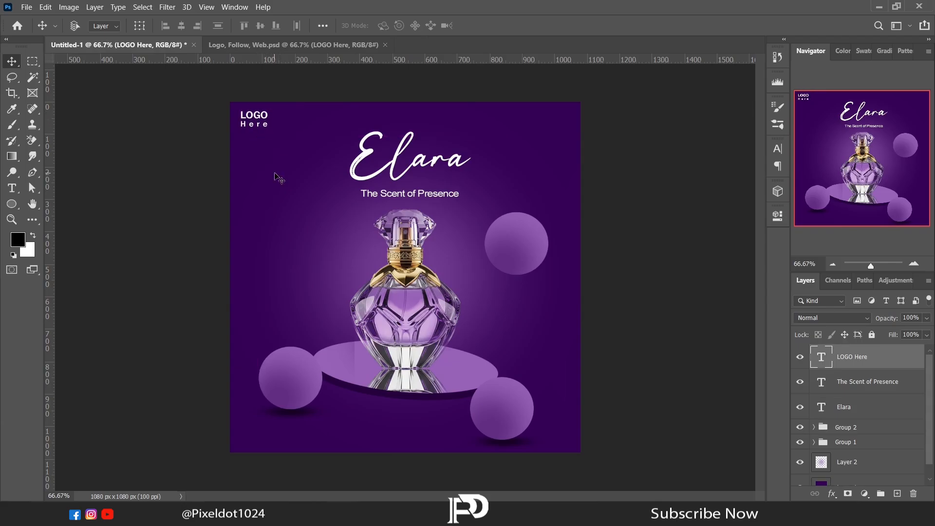
- Copy the social media icon group from Logo, Follow, Web.psd into the advertisement's upper right corner
click(278, 49)
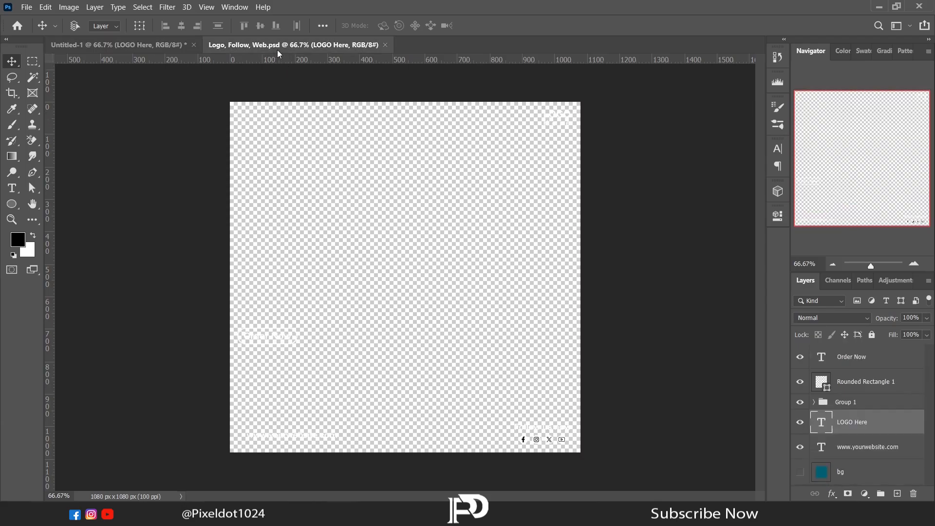
click(850, 402)
click(800, 446)
drag(564, 442, 157, 49)
drag(472, 142, 550, 128)
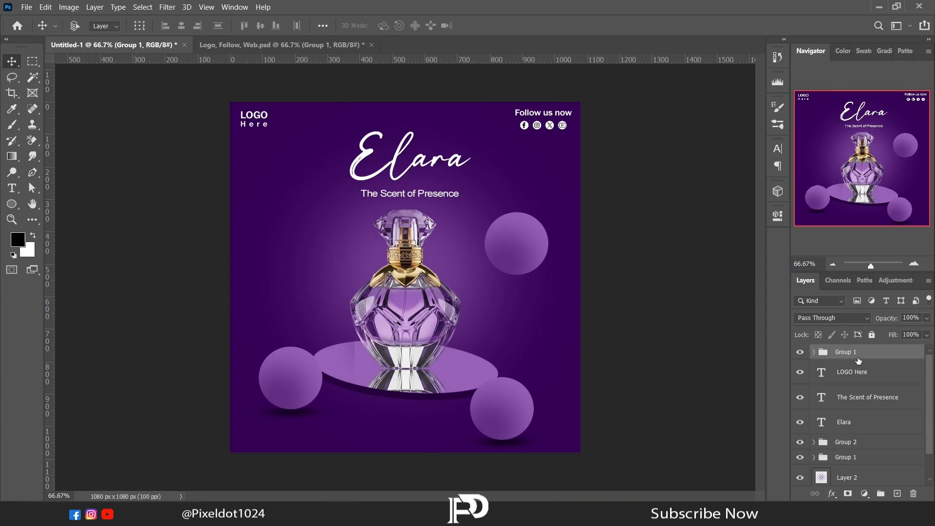
- Hide the "Follow us now" text in the social media group and shift the icons up and right, level with the logo
click(813, 353)
drag(929, 382, 929, 426)
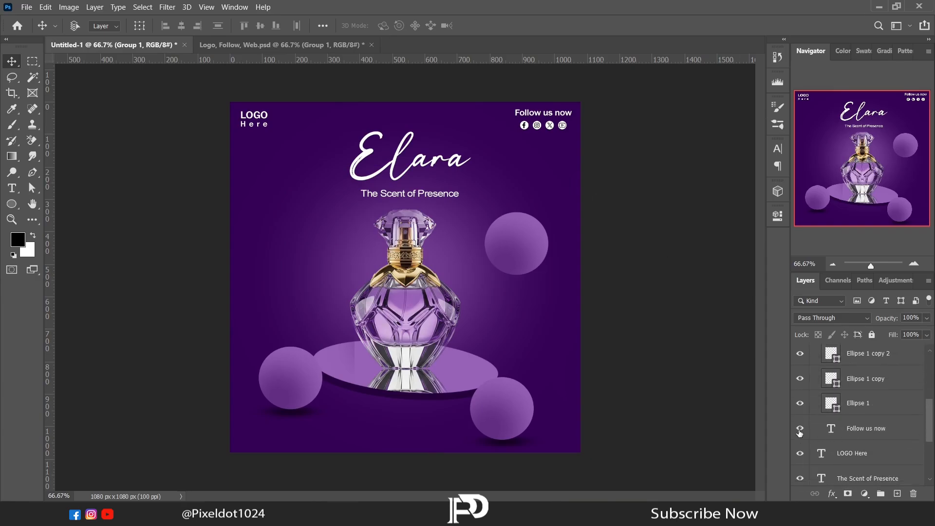
scroll(813, 414, up, 5)
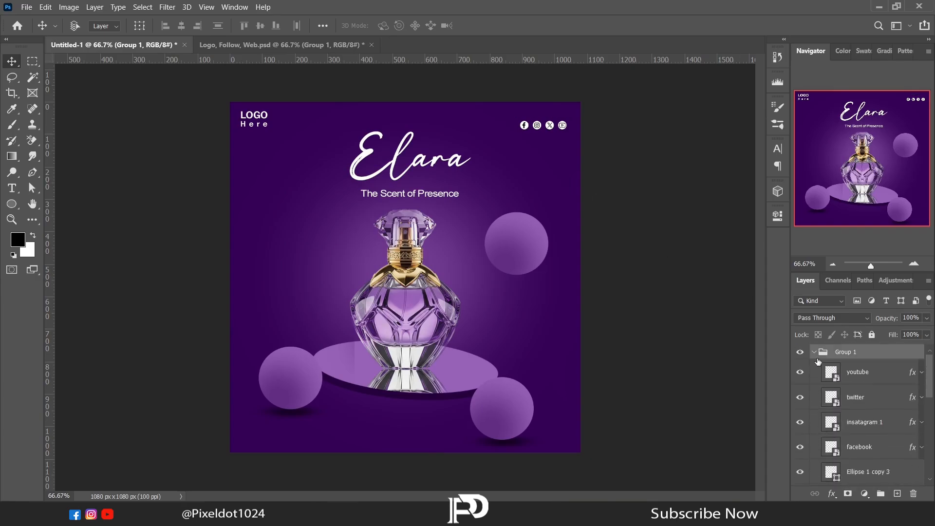
click(812, 352)
mouse_move(539, 126)
mouse_down()
mouse_move(544, 114)
mouse_move(546, 123)
mouse_up()
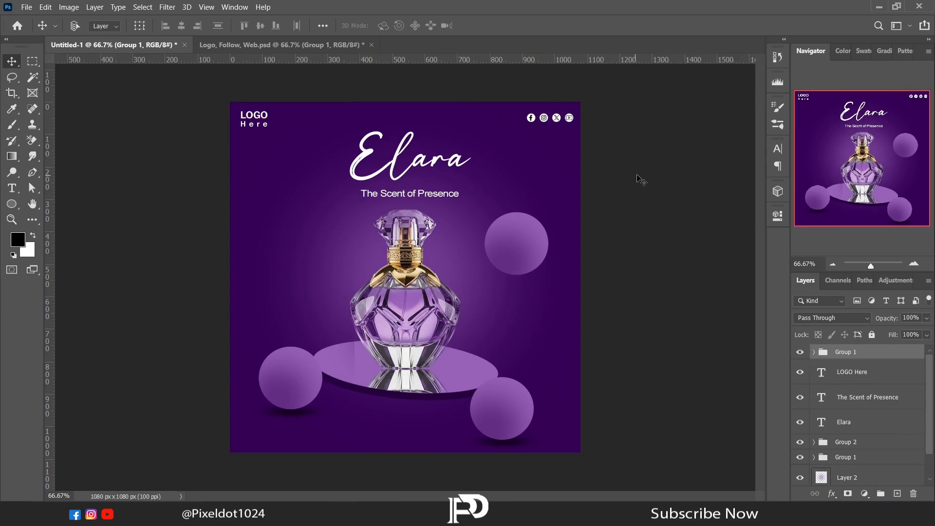
key(Left)
key(Left)
key(Left)
key(Left)
key(Left)
key(Left)
key(Left)
key(Left)
key(Left)
key(Left)
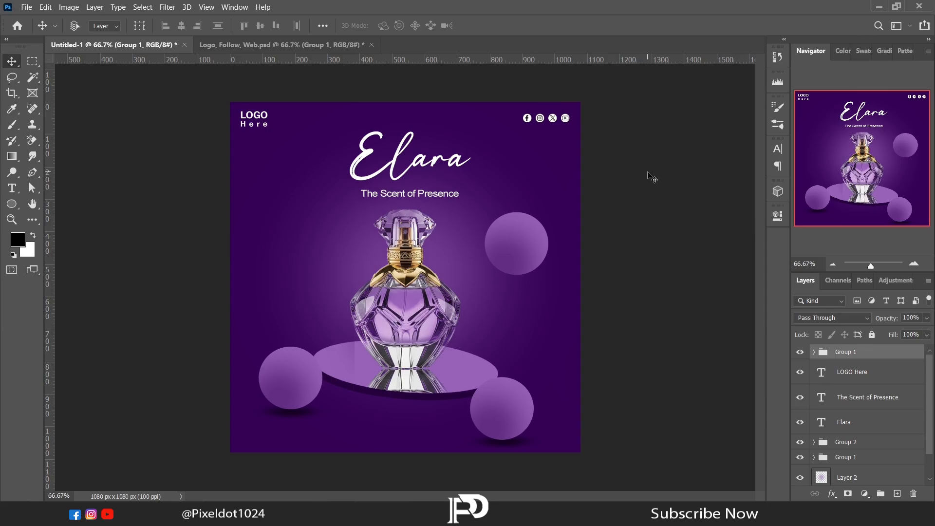
click(307, 44)
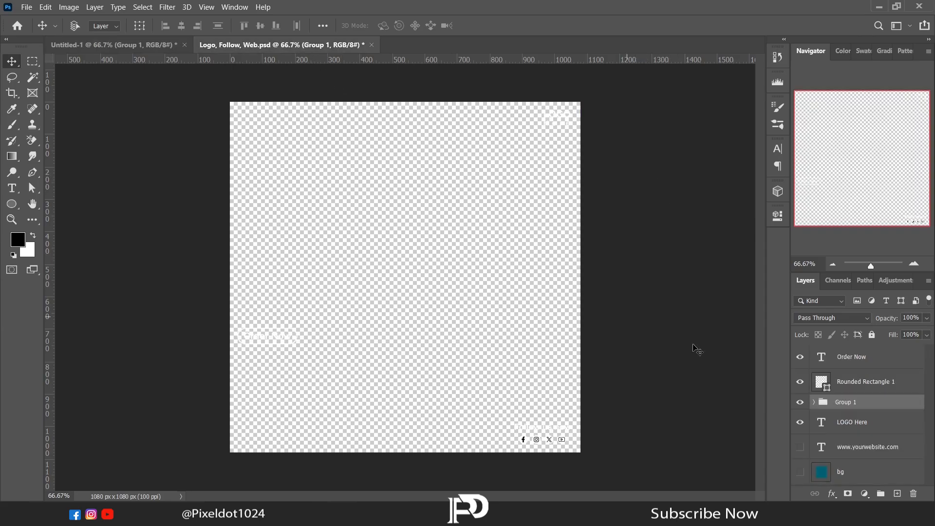
click(822, 452)
click(799, 447)
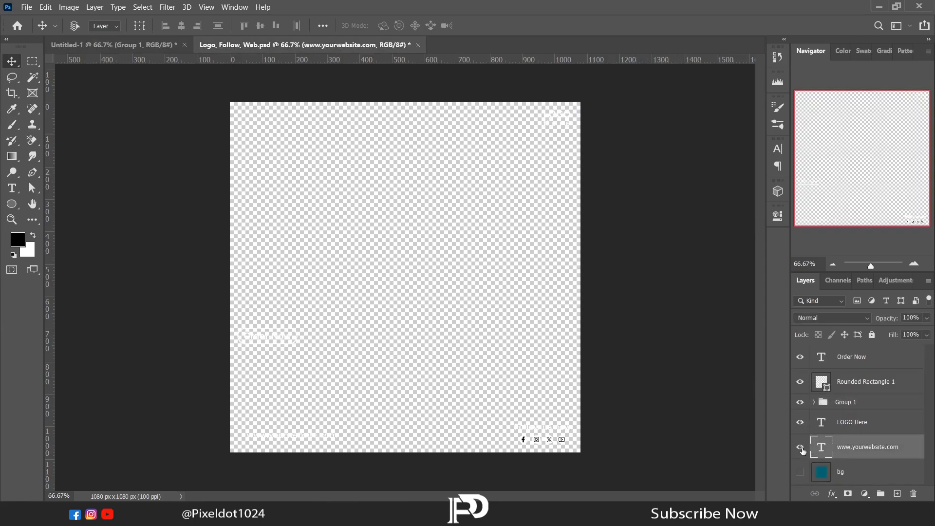
drag(342, 433, 412, 443)
- Set the website text's size to 15 pt and centre it horizontally near the advertisement's bottom edge
click(12, 189)
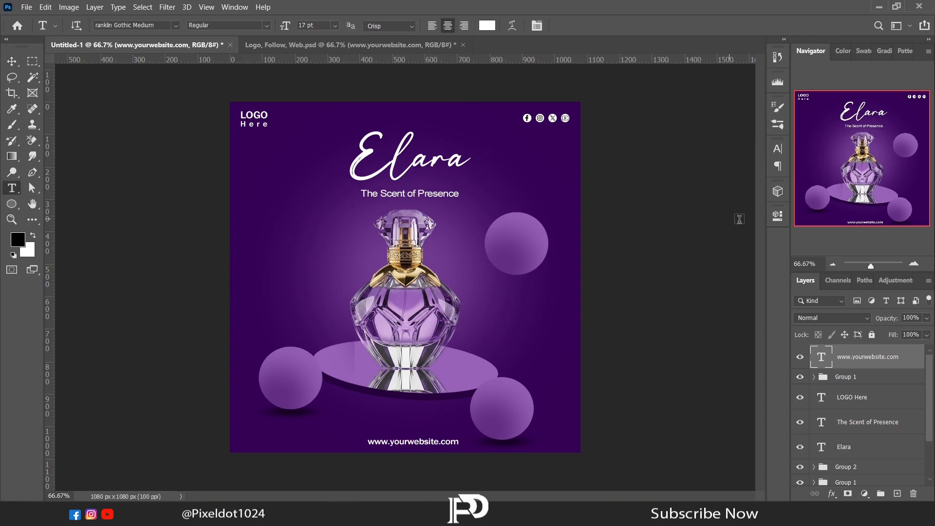
click(776, 218)
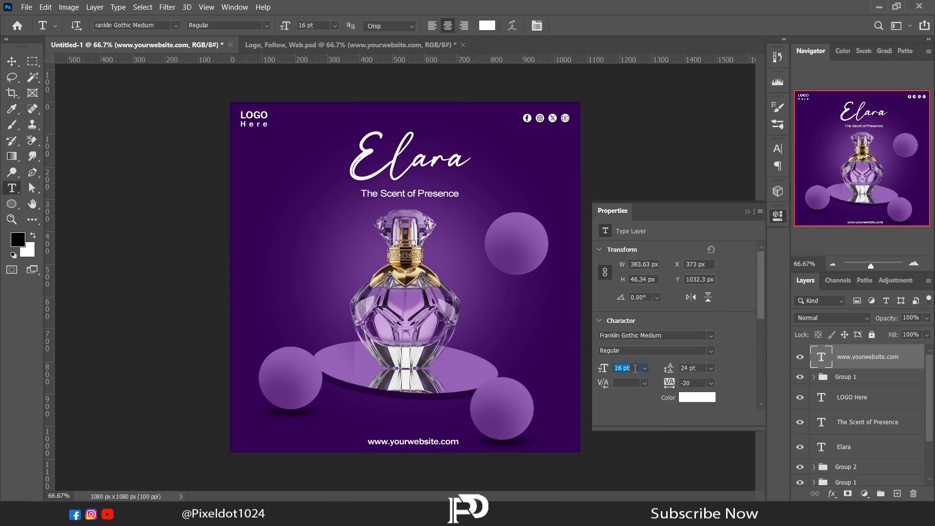
scroll(634, 369, down, 1)
click(747, 212)
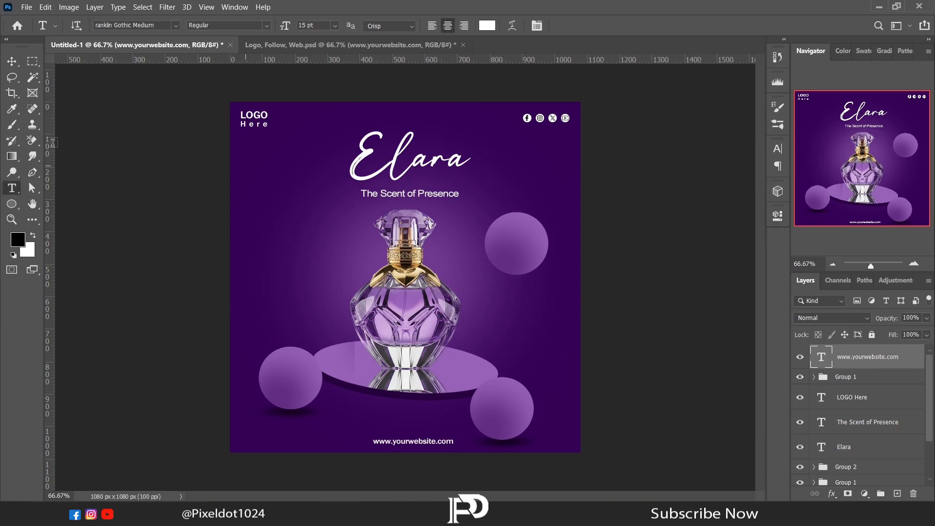
key(v)
drag(417, 442, 413, 442)
key(Up)
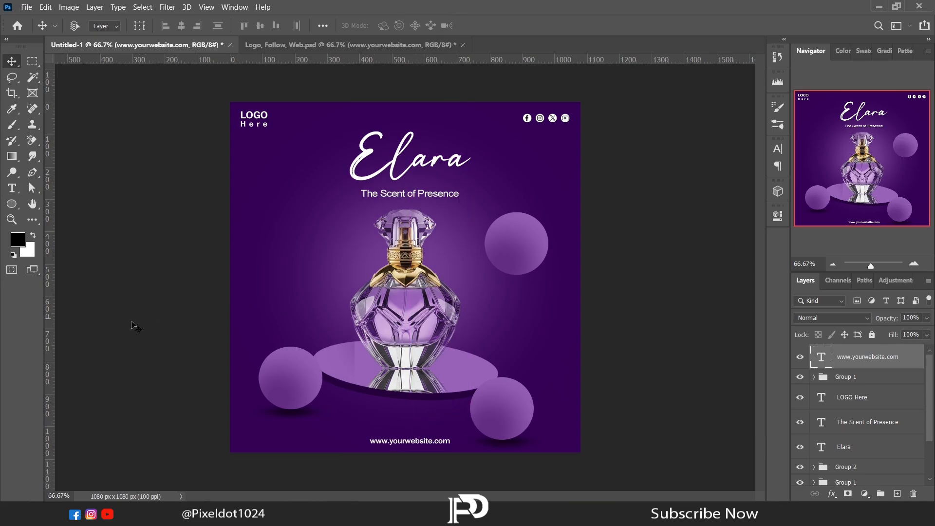